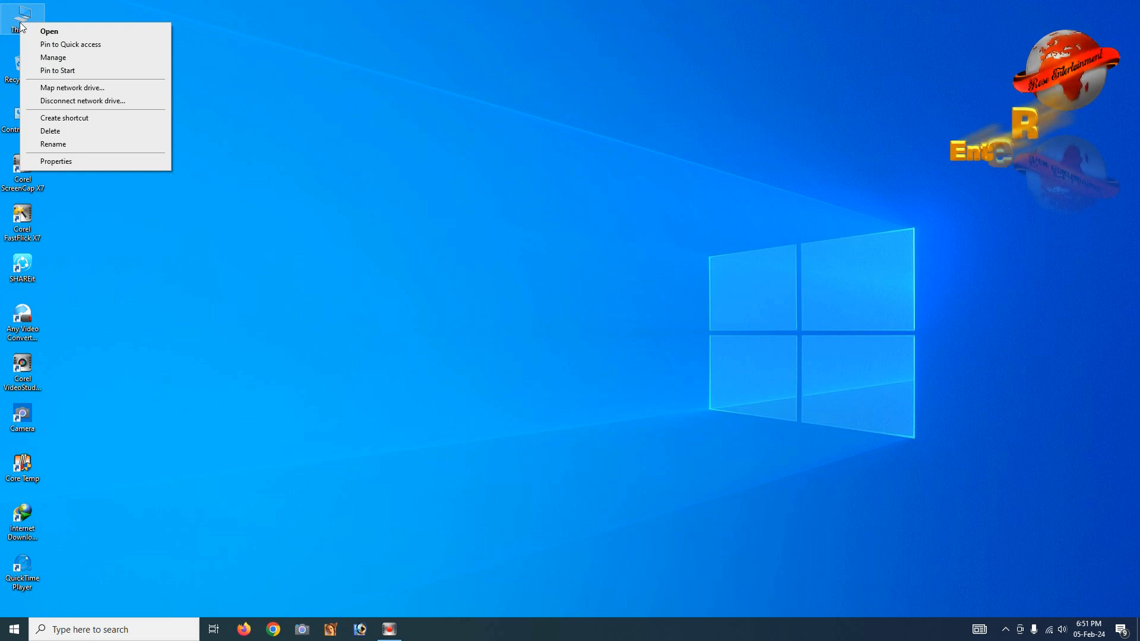
# Step: Open Disk Management in the Computer Management console for this PC and maximize the window
pyautogui.click(50, 58)
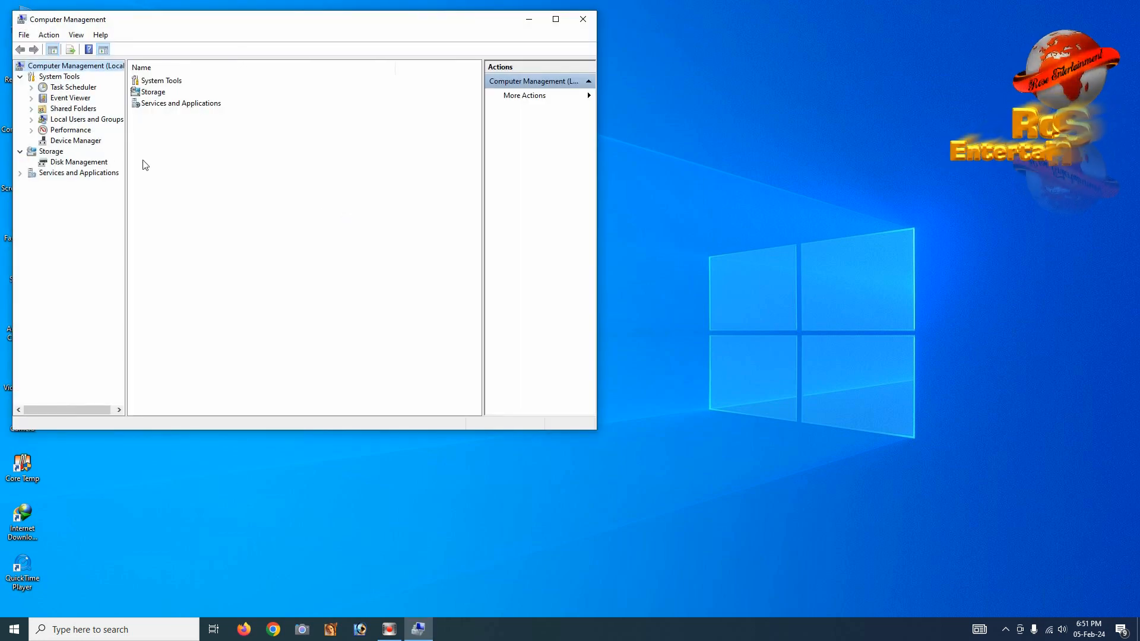
pyautogui.click(87, 164)
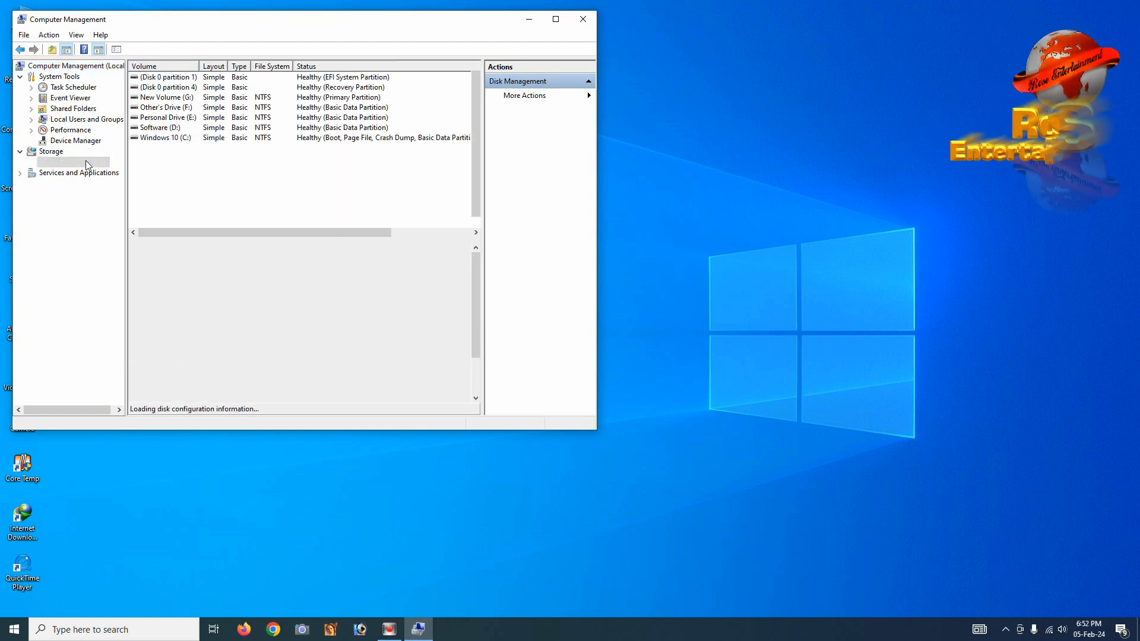
pyautogui.click(556, 19)
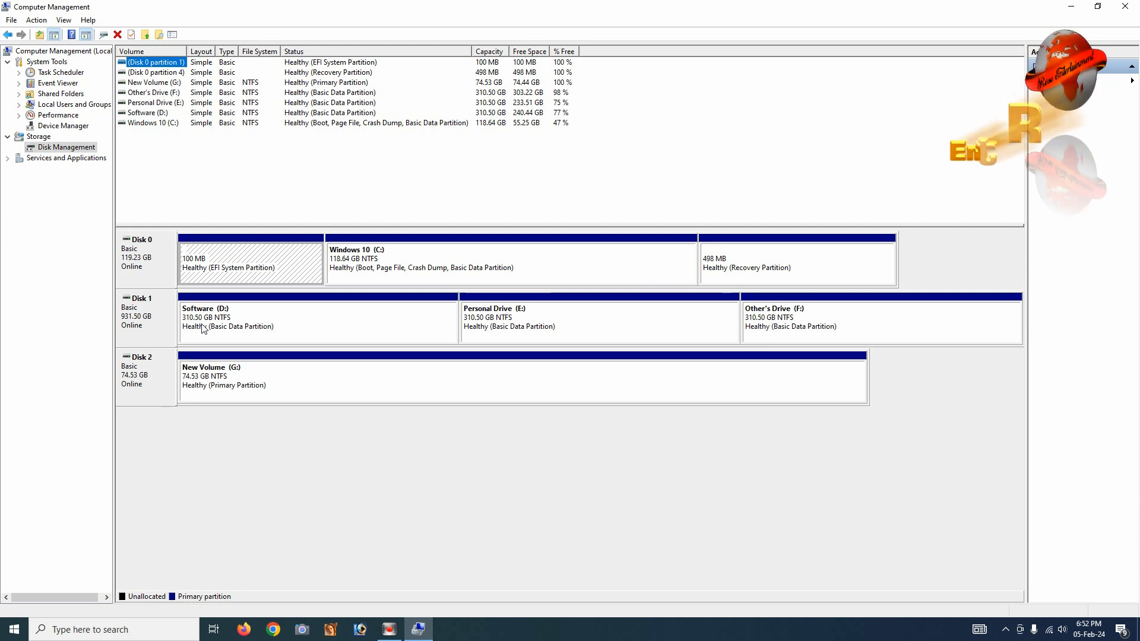
# Step: Inspect Disk 2 with its New Volume (G:) and the volume options available for Personal Drive (E:)
pyautogui.click(151, 374)
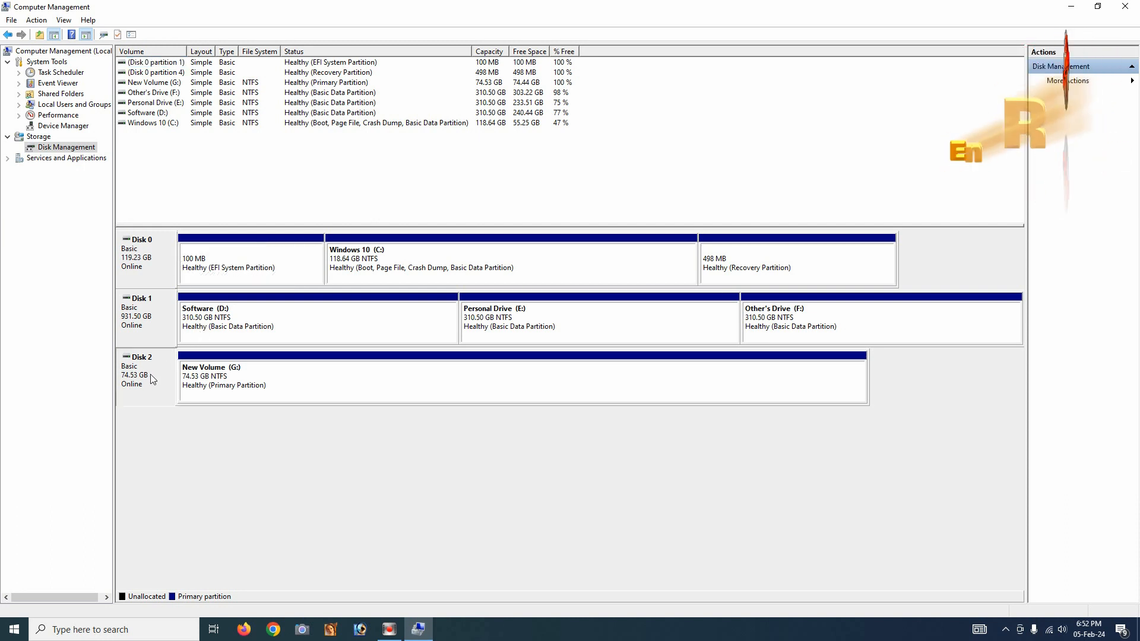
pyautogui.click(235, 376)
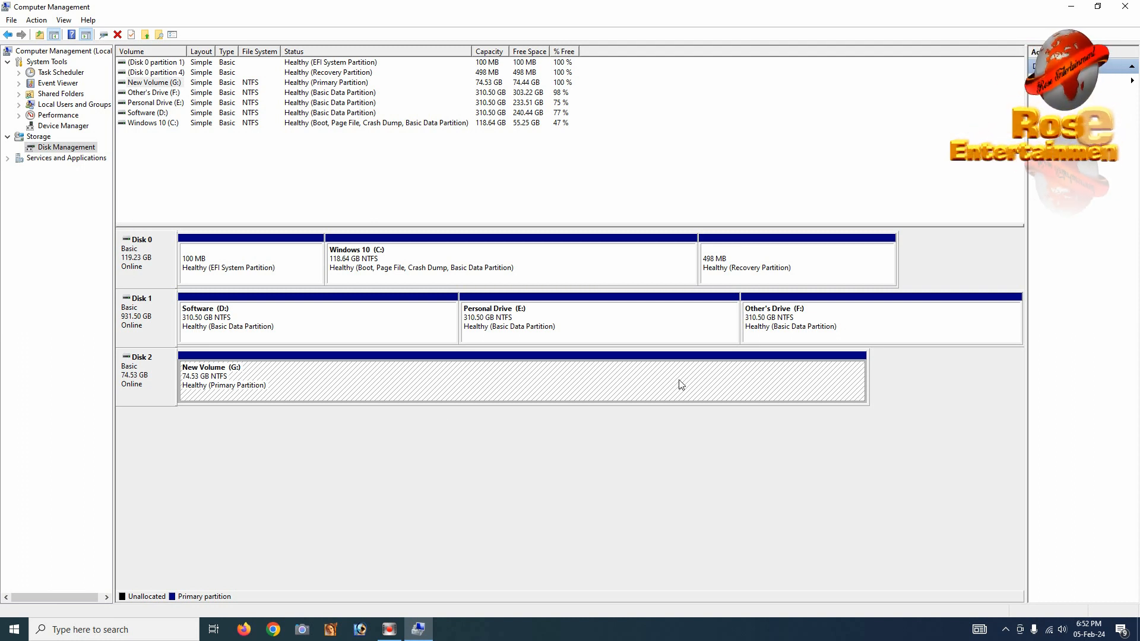
pyautogui.rightClick(398, 368)
pyautogui.click(350, 366)
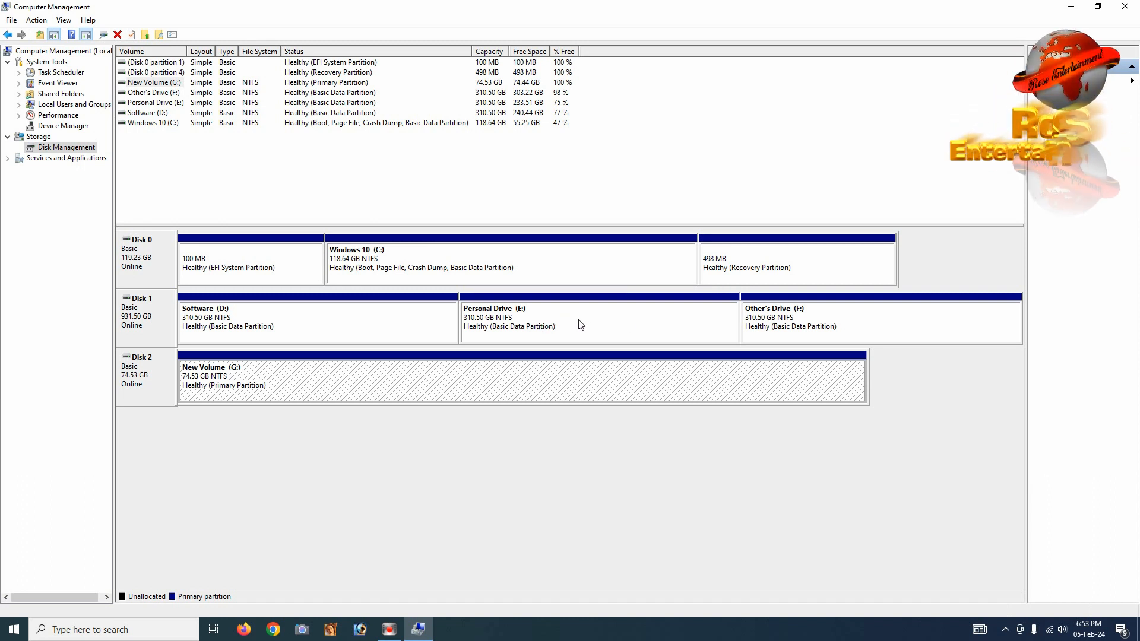
pyautogui.click(629, 324)
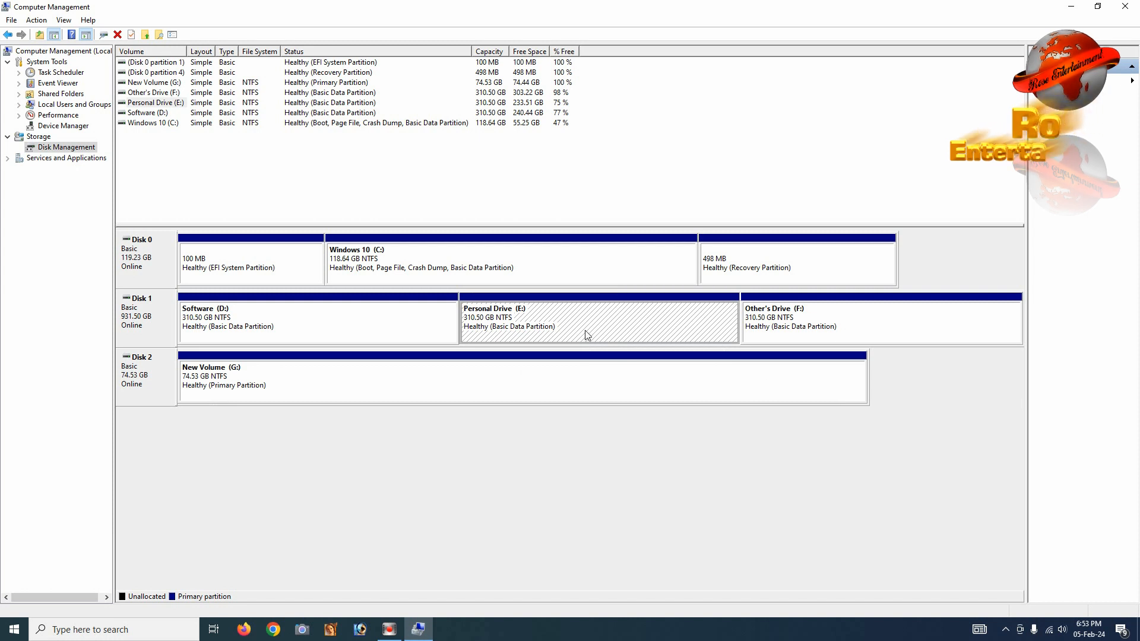
pyautogui.rightClick(632, 321)
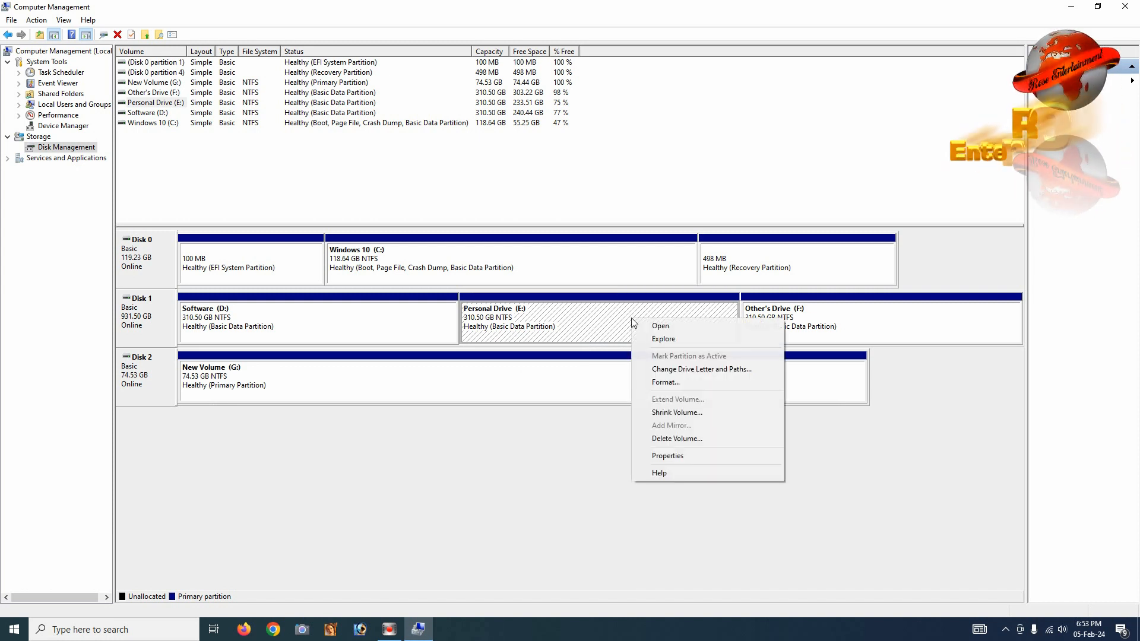
# Step: Delete the New Volume (G:) partition on Disk 2, accepting the erasure of its data
pyautogui.click(528, 378)
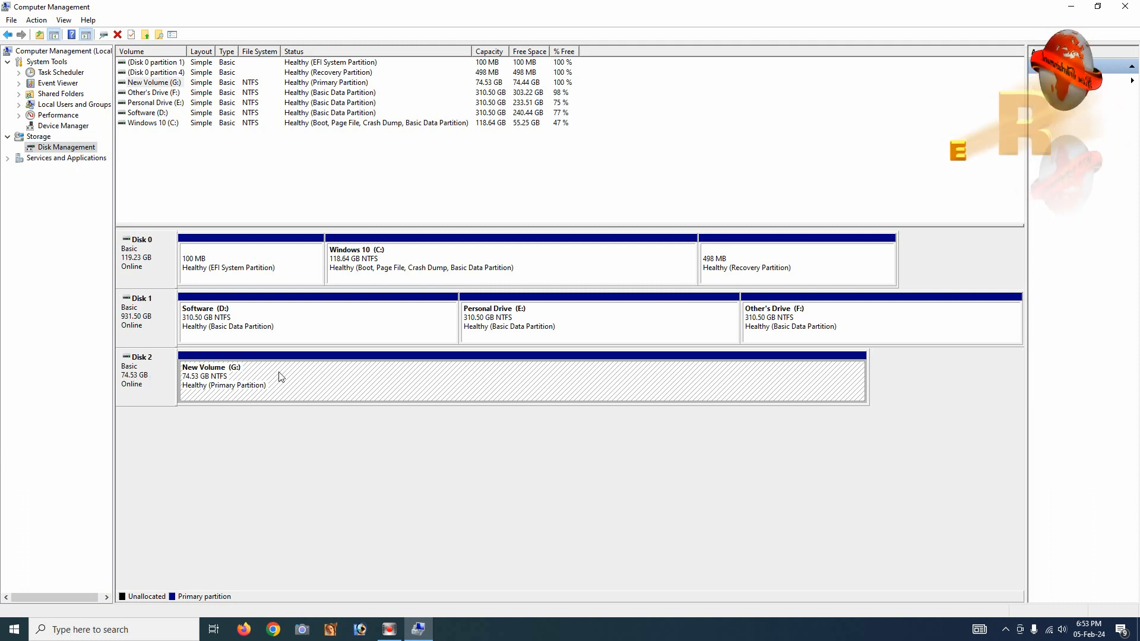
pyautogui.rightClick(481, 388)
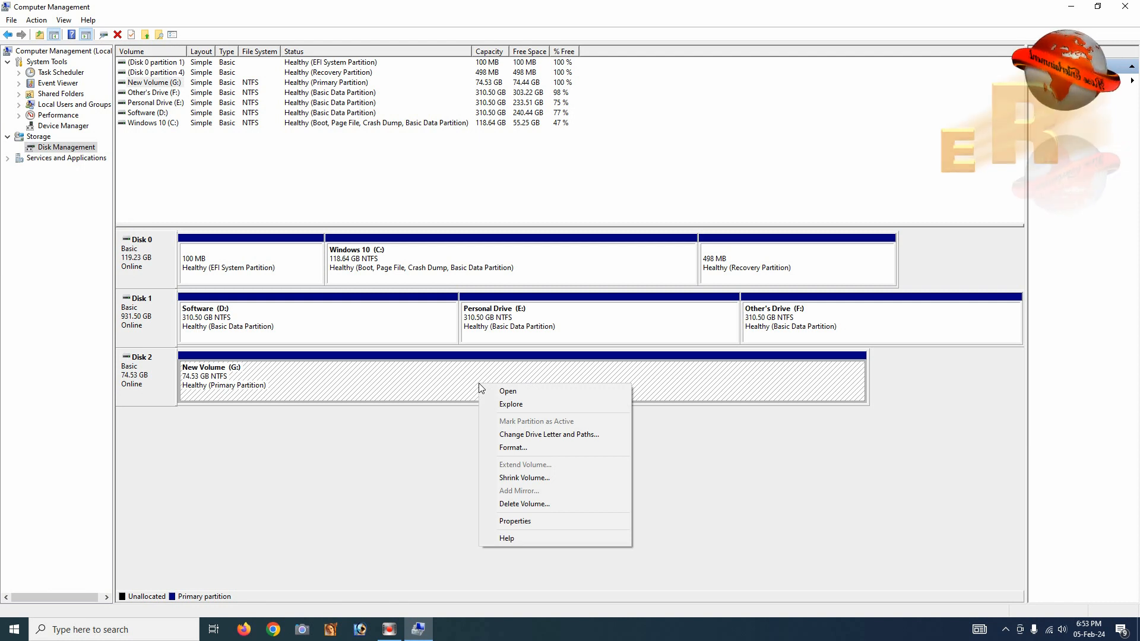
pyautogui.click(523, 503)
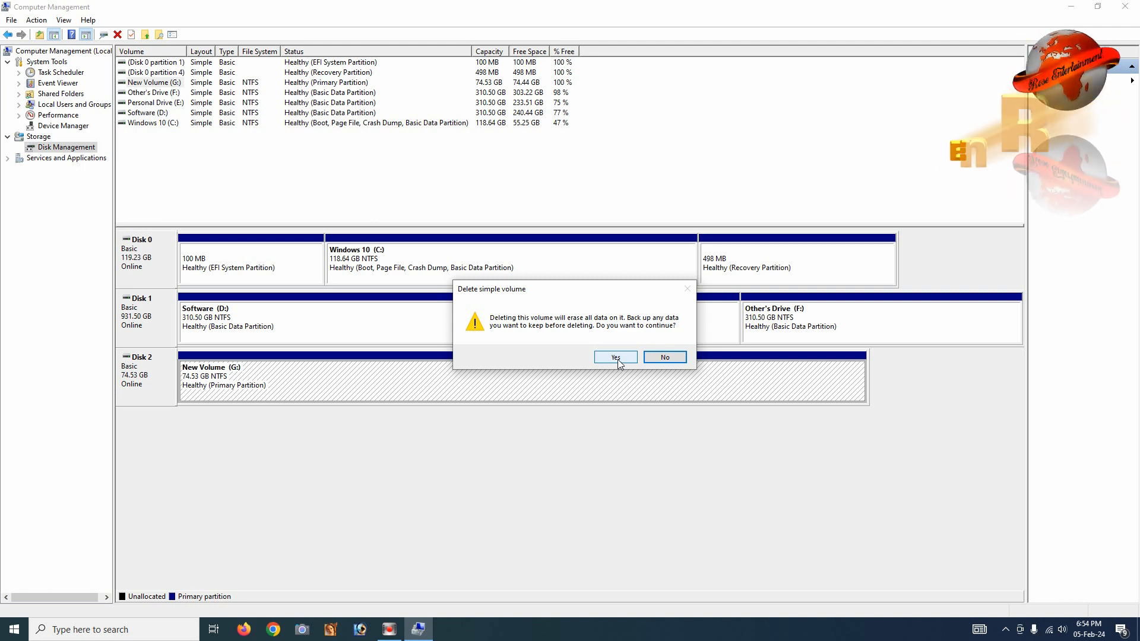
pyautogui.click(616, 357)
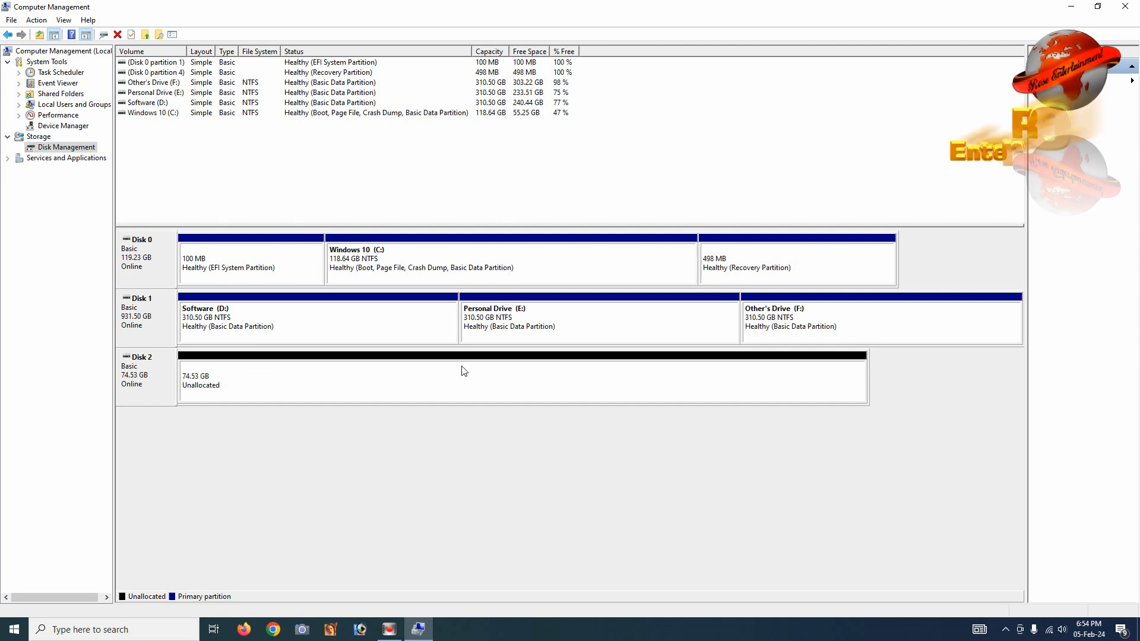
# Step: Start a new simple volume in Disk 2's unallocated space and set its size to 20000 MB
pyautogui.click(422, 377)
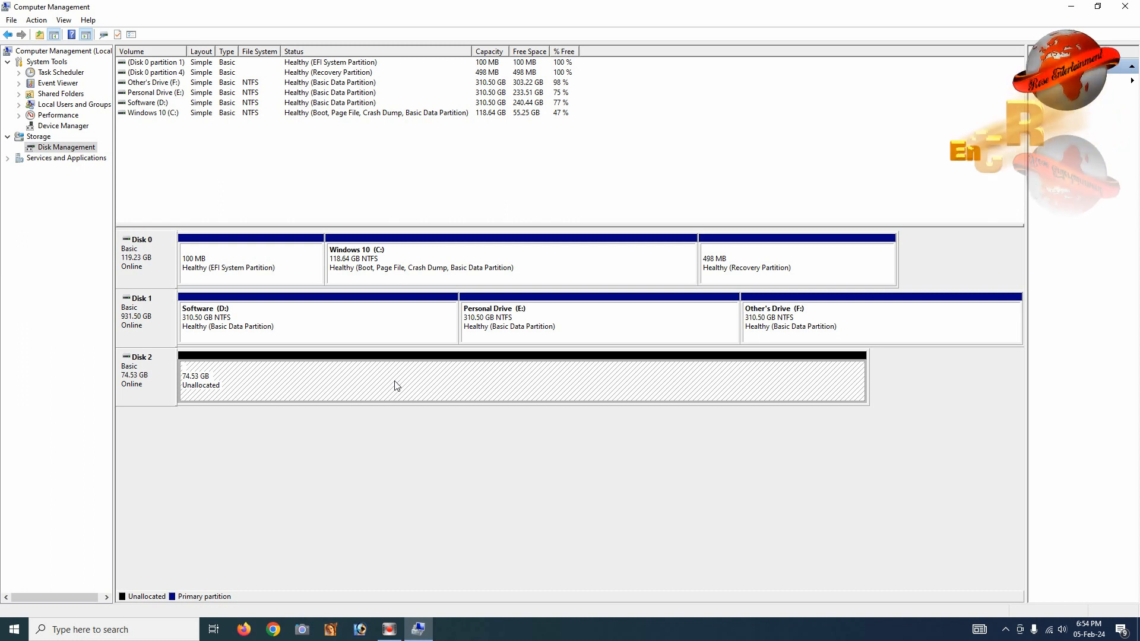
pyautogui.rightClick(397, 386)
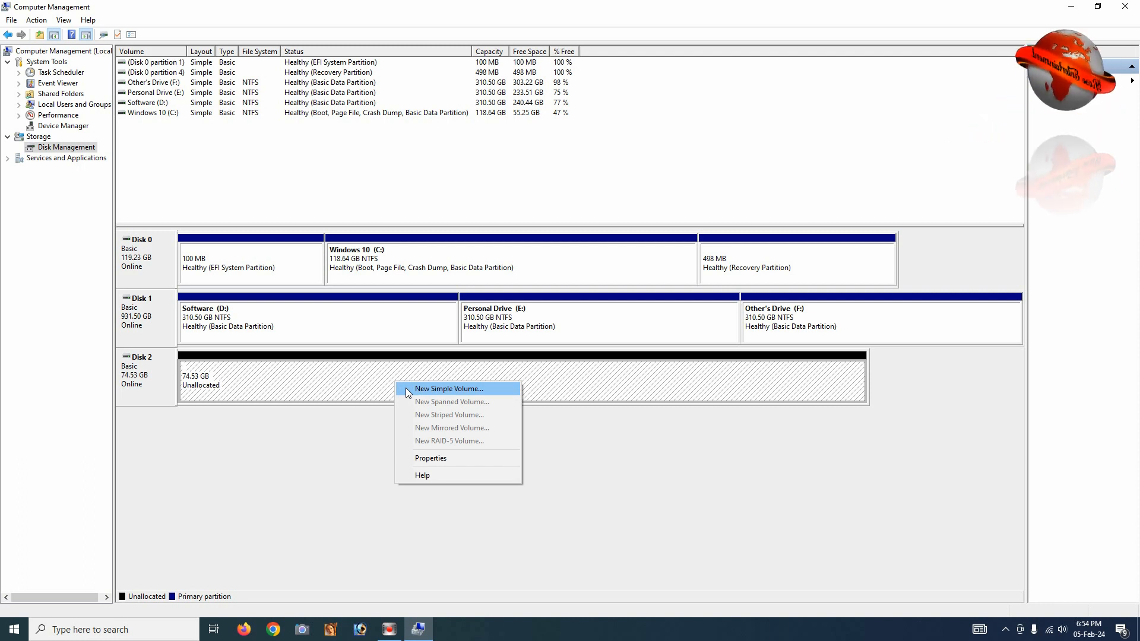
pyautogui.click(406, 389)
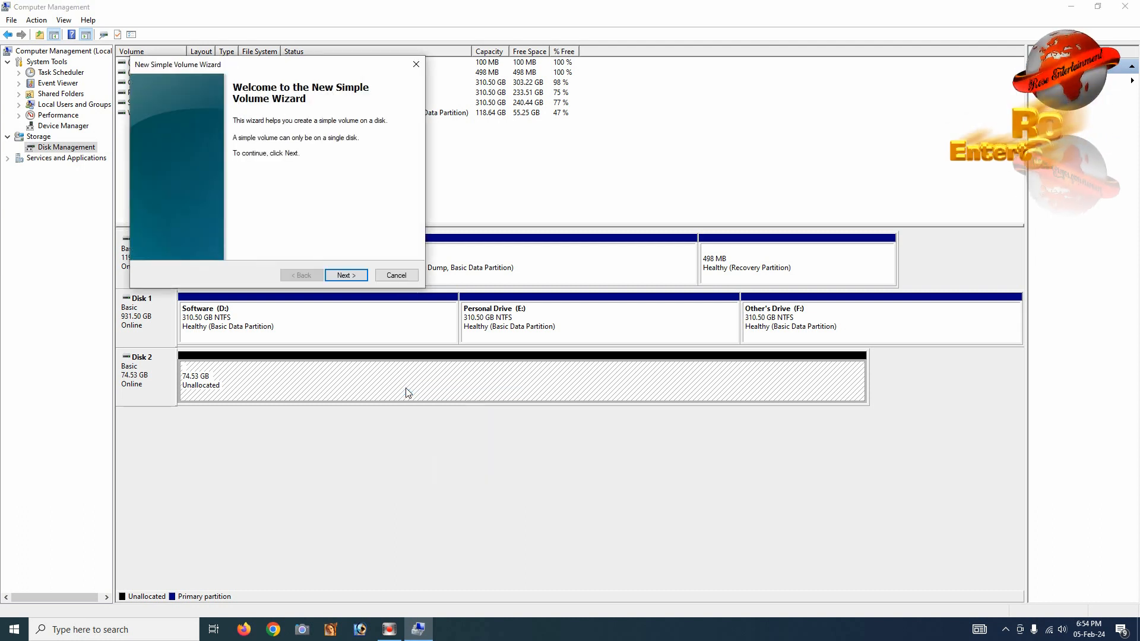
pyautogui.click(346, 273)
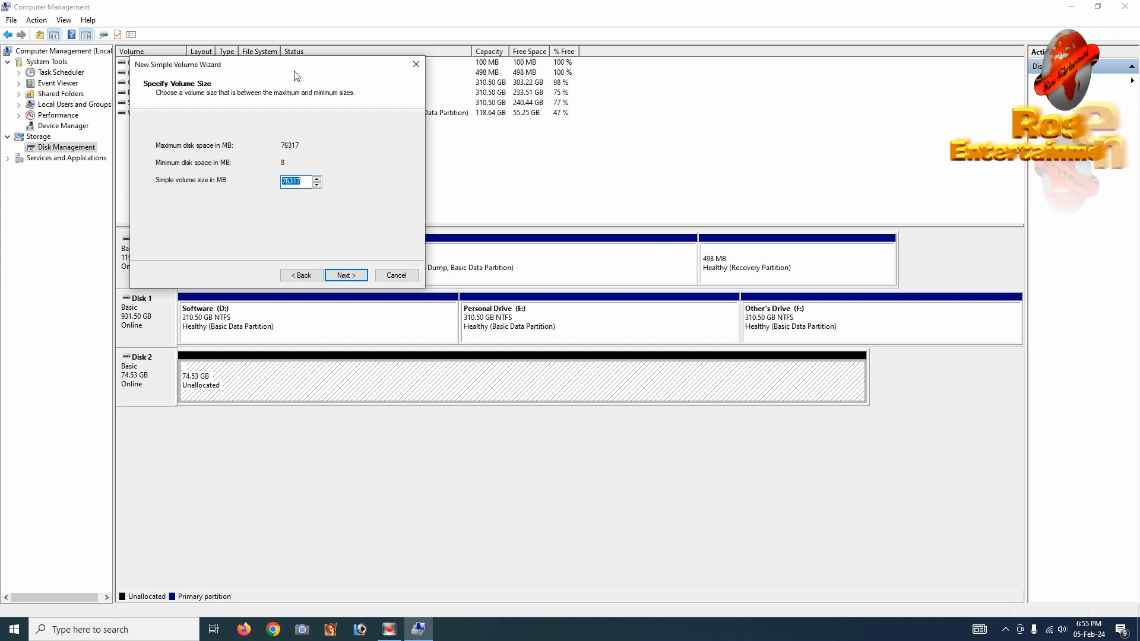
pyautogui.moveTo(308, 70); pyautogui.dragTo(360, 93)
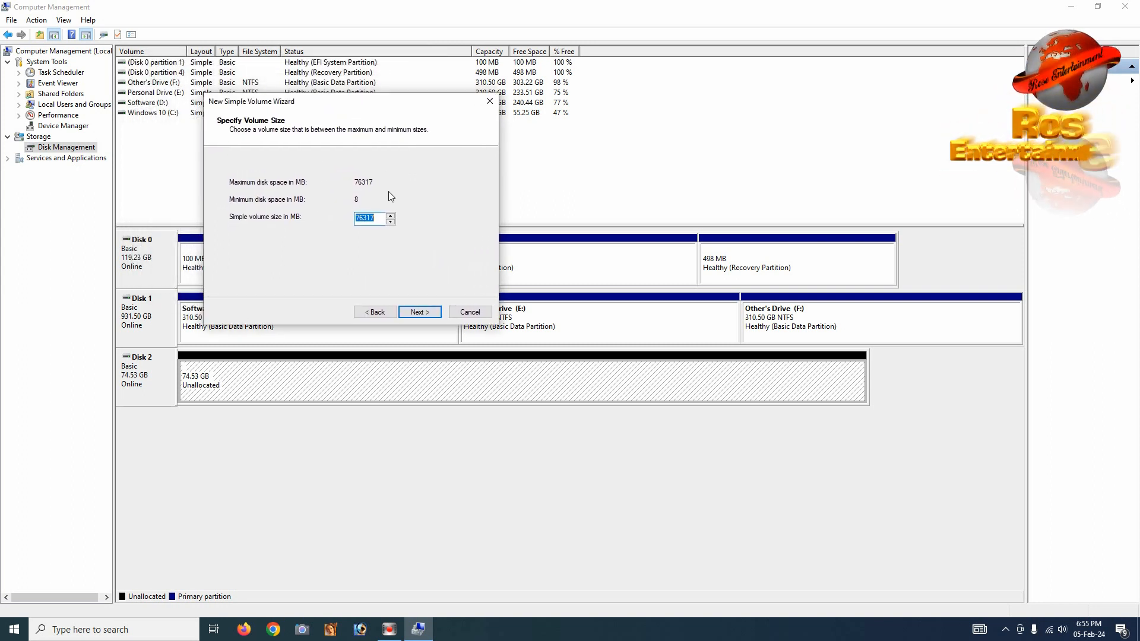
pyautogui.write('2')
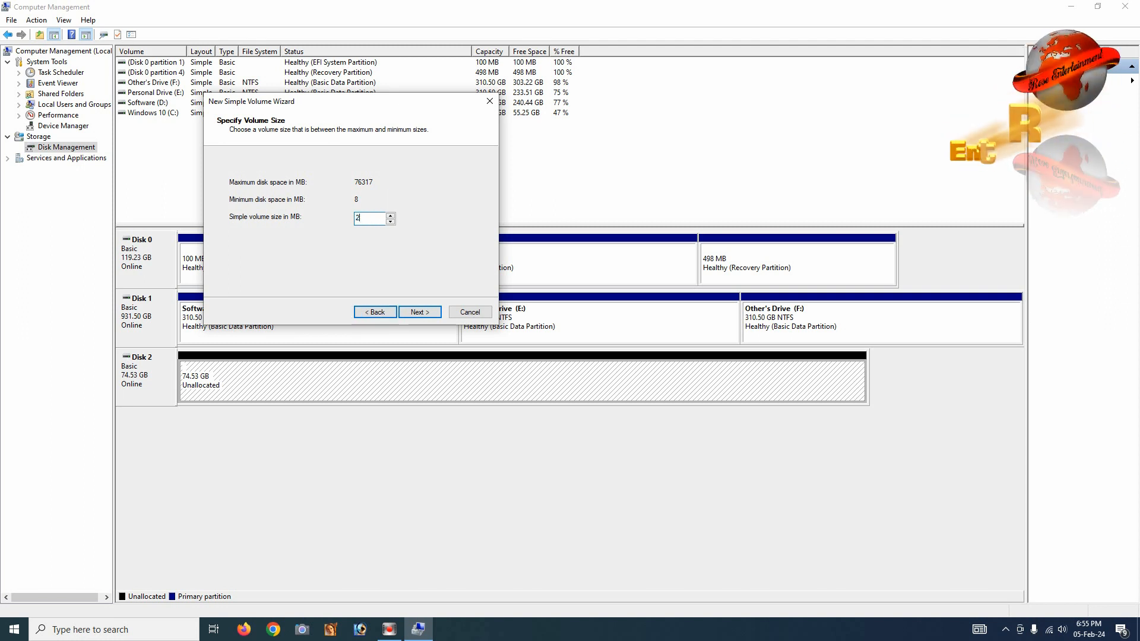
pyautogui.write('00')
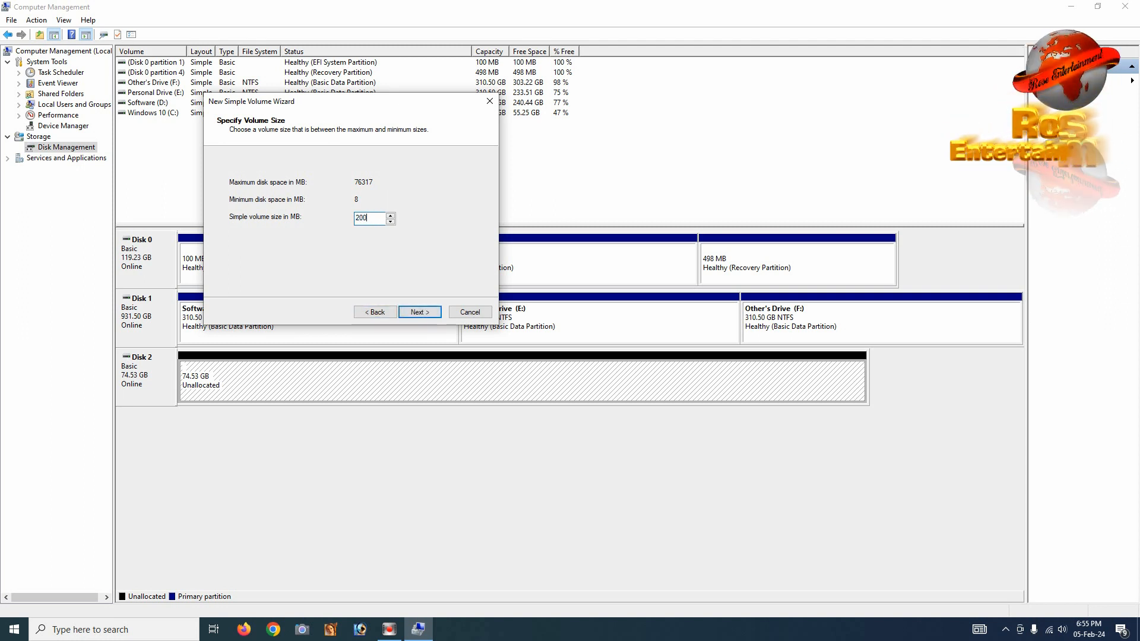
pyautogui.write('00')
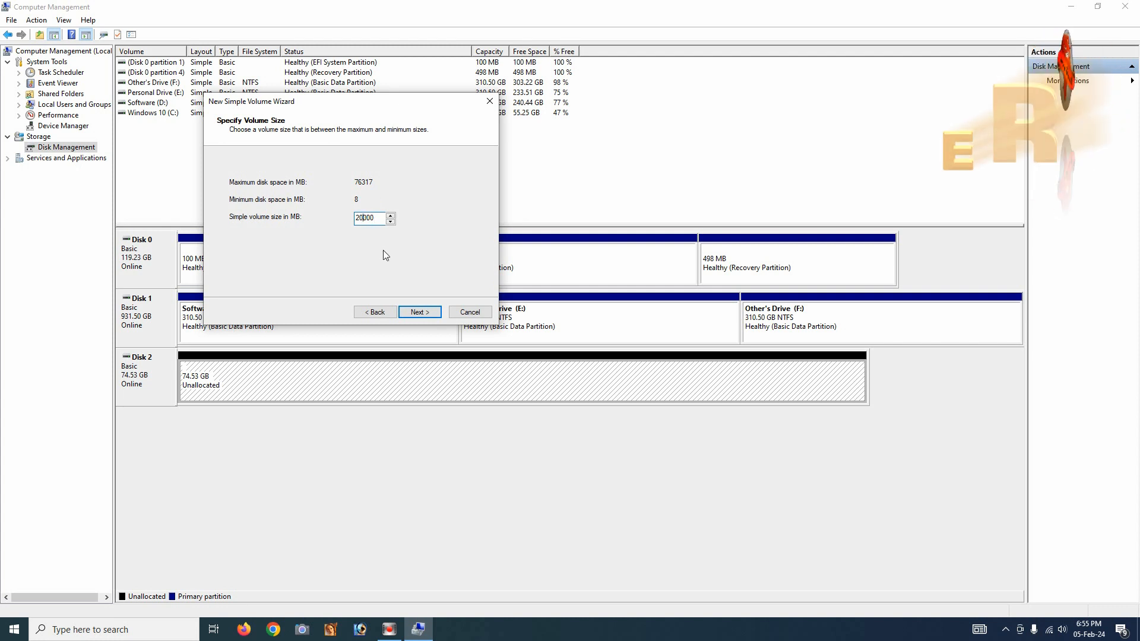
pyautogui.click(423, 311)
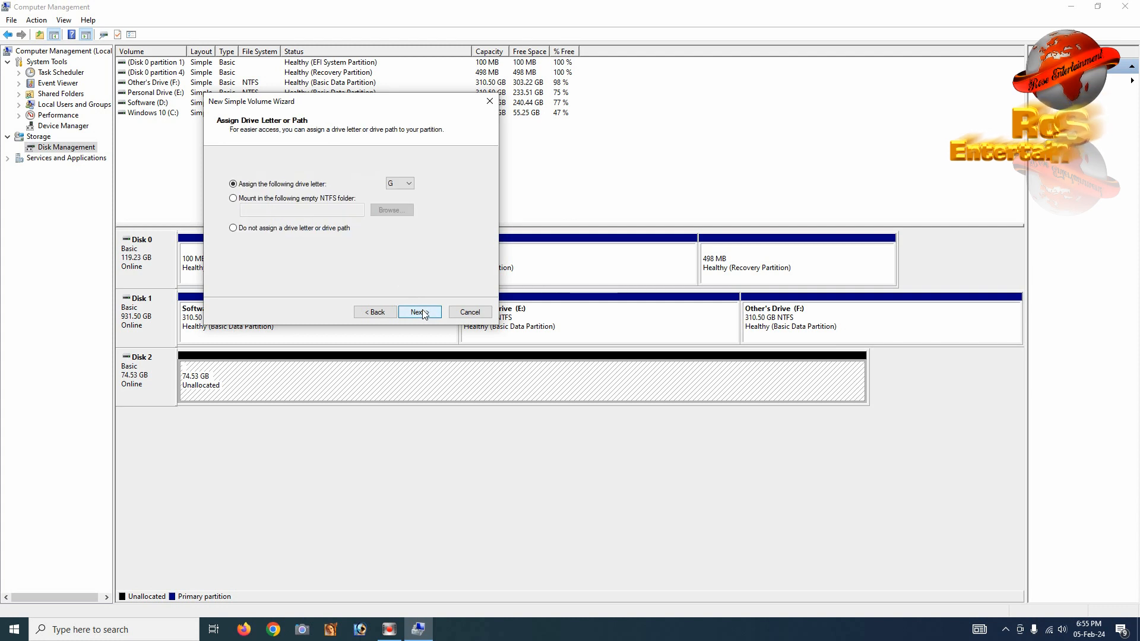
# Step: Assign drive letter G to the new simple volume and continue to its format settings
pyautogui.click(407, 188)
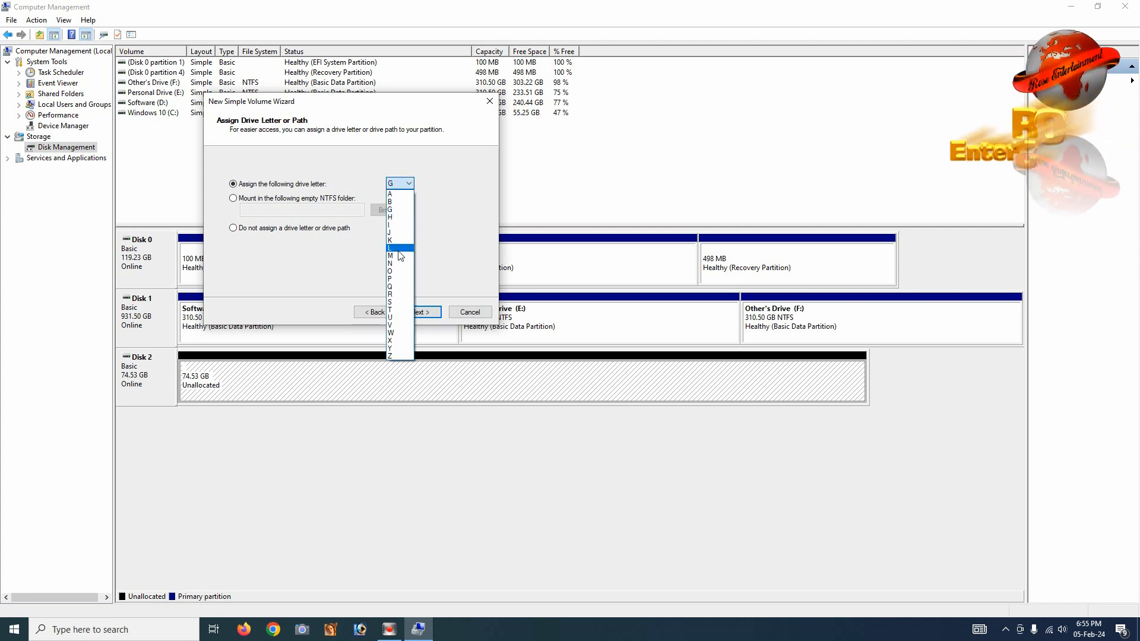
pyautogui.click(396, 211)
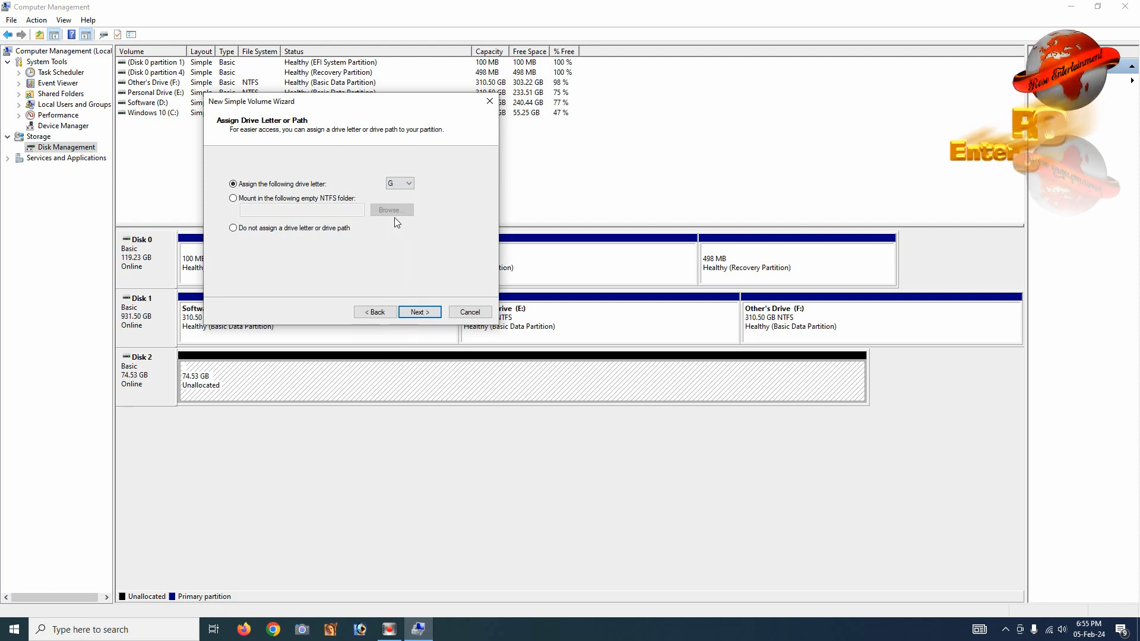
pyautogui.click(426, 314)
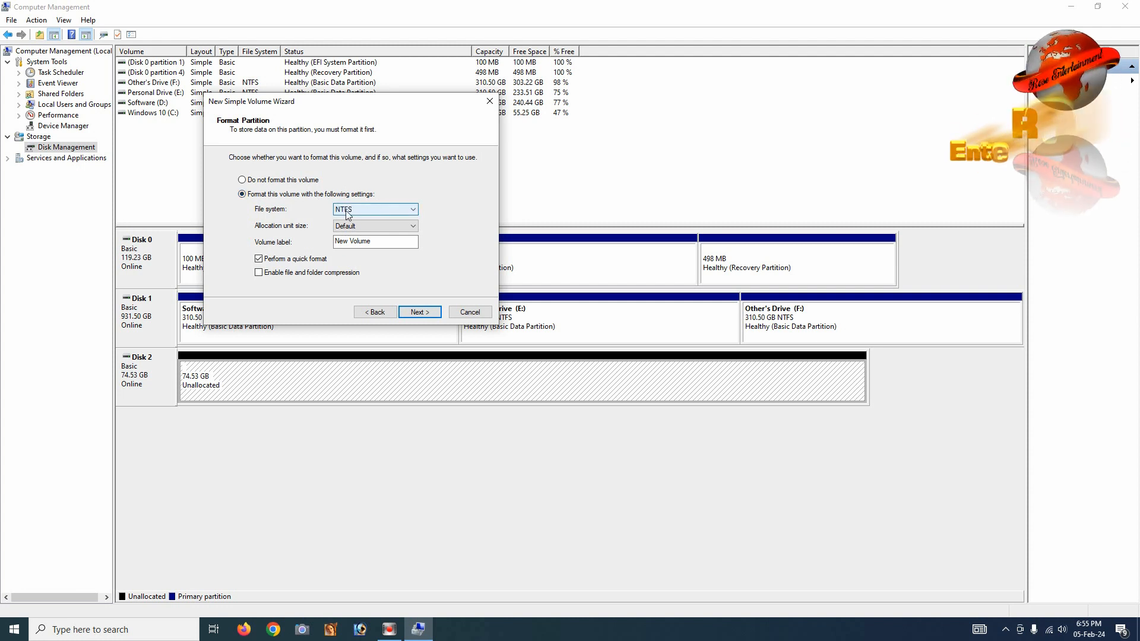
# Step: Label the volume New Volume 1, finish creating it, and close the new drive's folder window
pyautogui.click(377, 240)
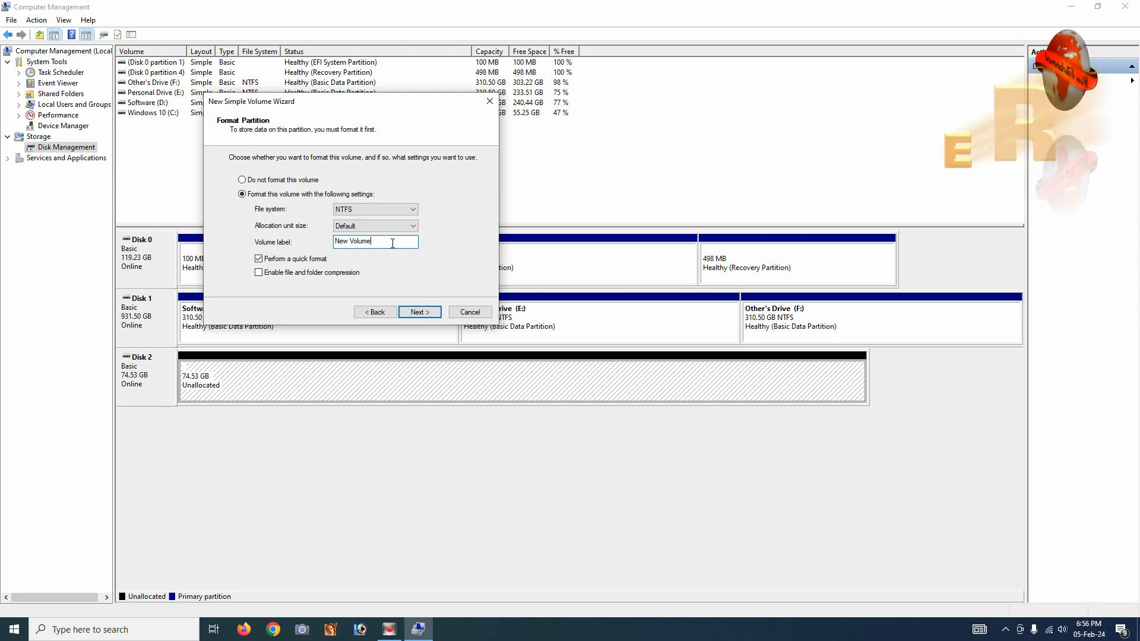
pyautogui.press('alt')
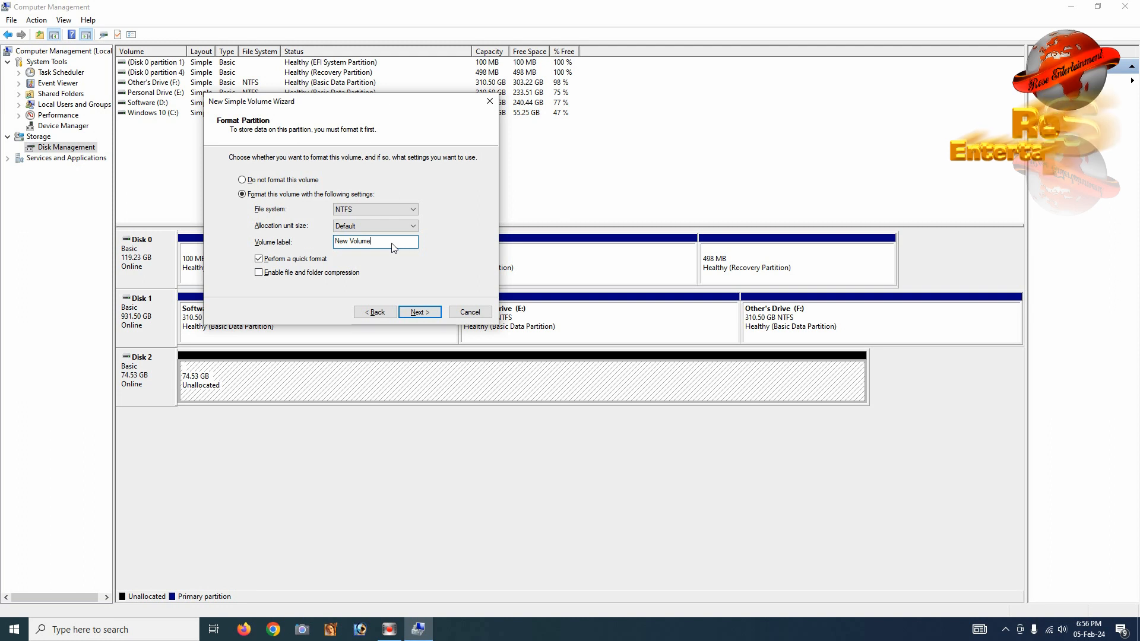
pyautogui.hotkey('alt', 'space')
pyautogui.press('Escape')
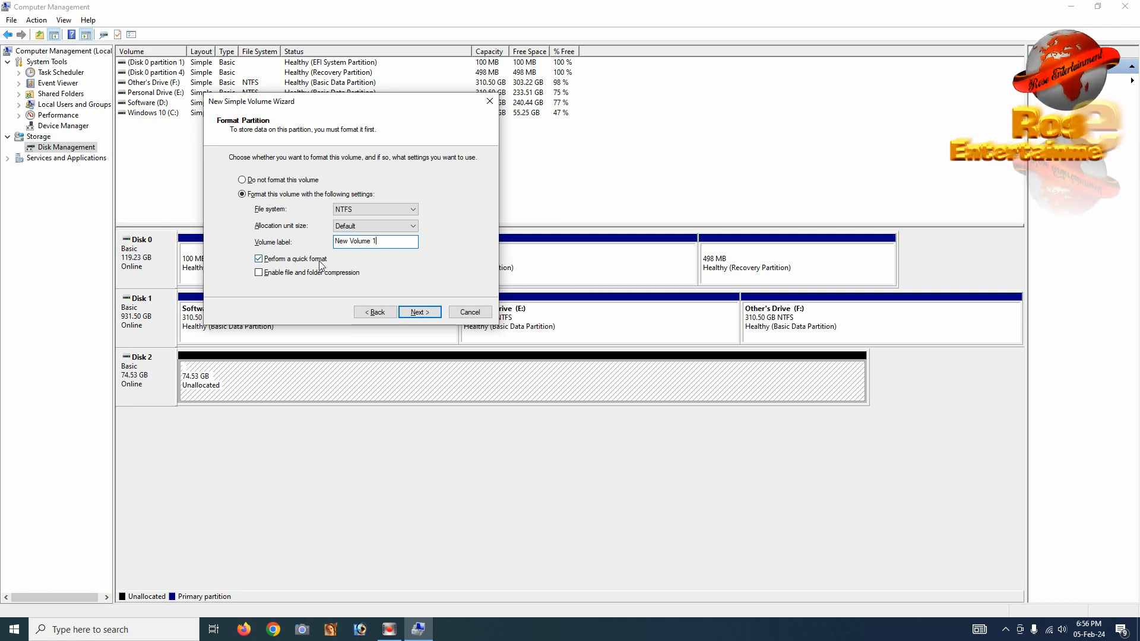
pyautogui.click(420, 313)
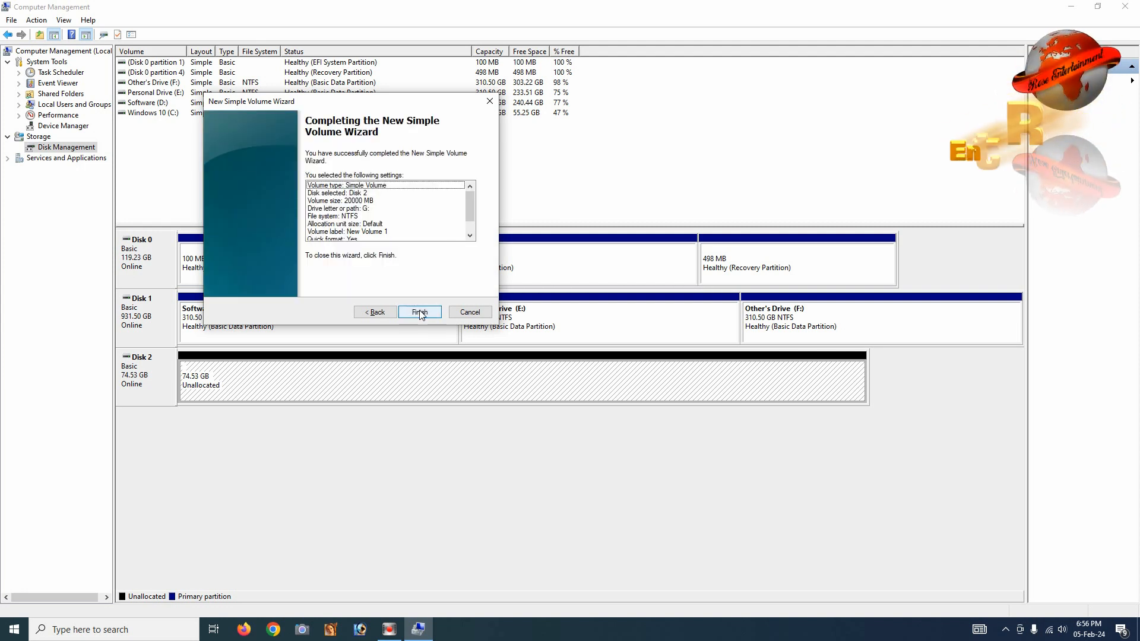
pyautogui.click(420, 313)
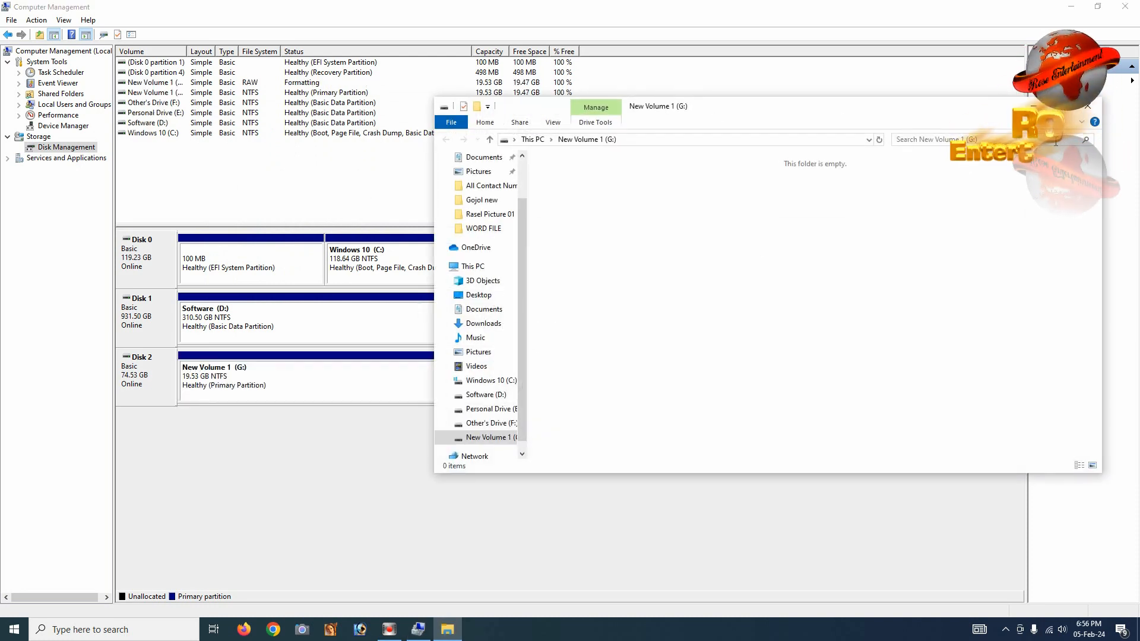
pyautogui.click(1088, 105)
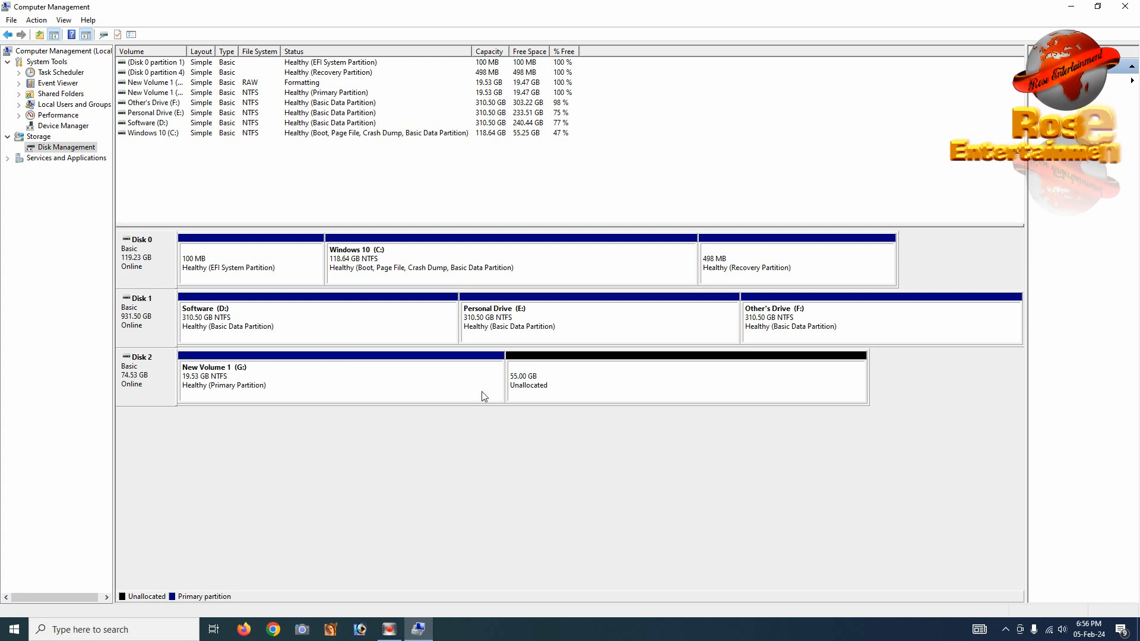
# Step: Start a new simple volume in Disk 2's remaining unallocated space and continue to its size setting
pyautogui.click(592, 385)
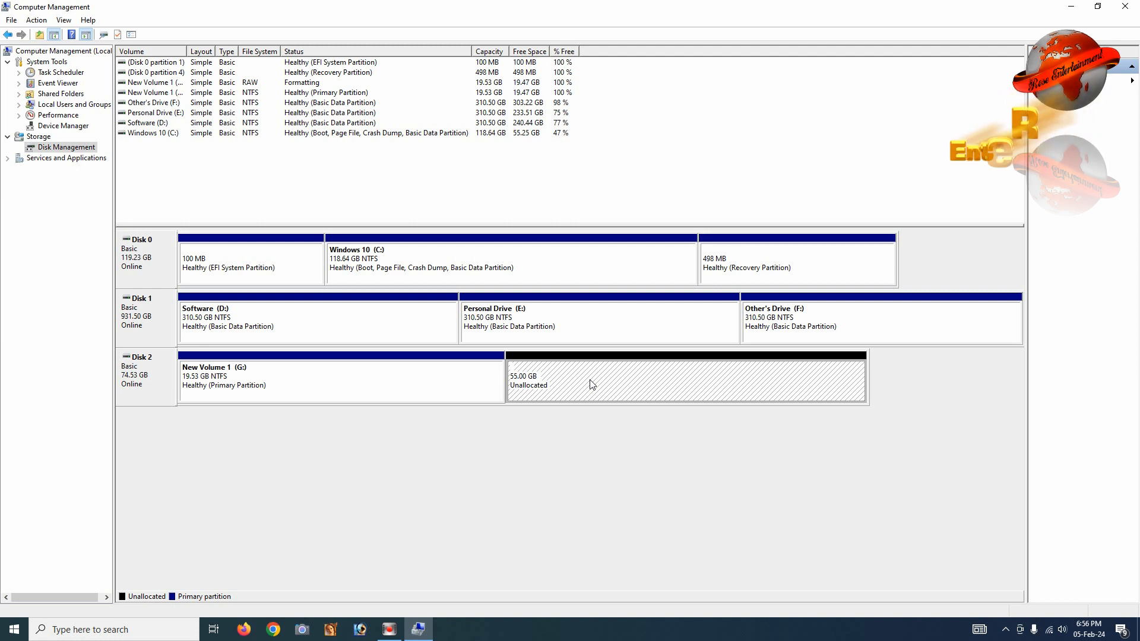
pyautogui.rightClick(592, 385)
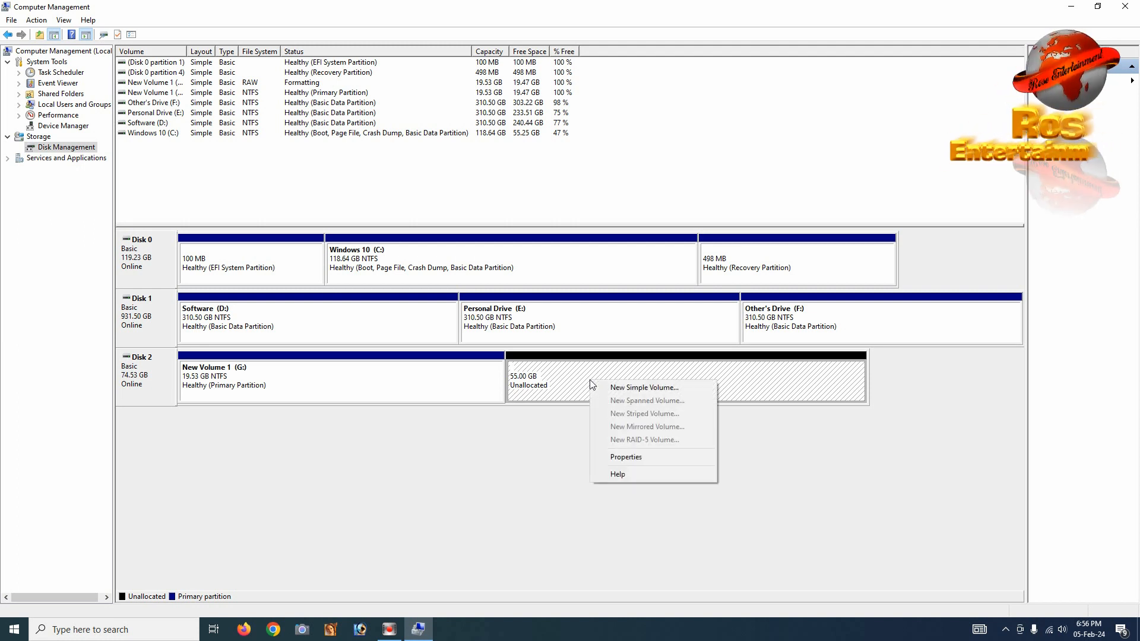
pyautogui.click(606, 389)
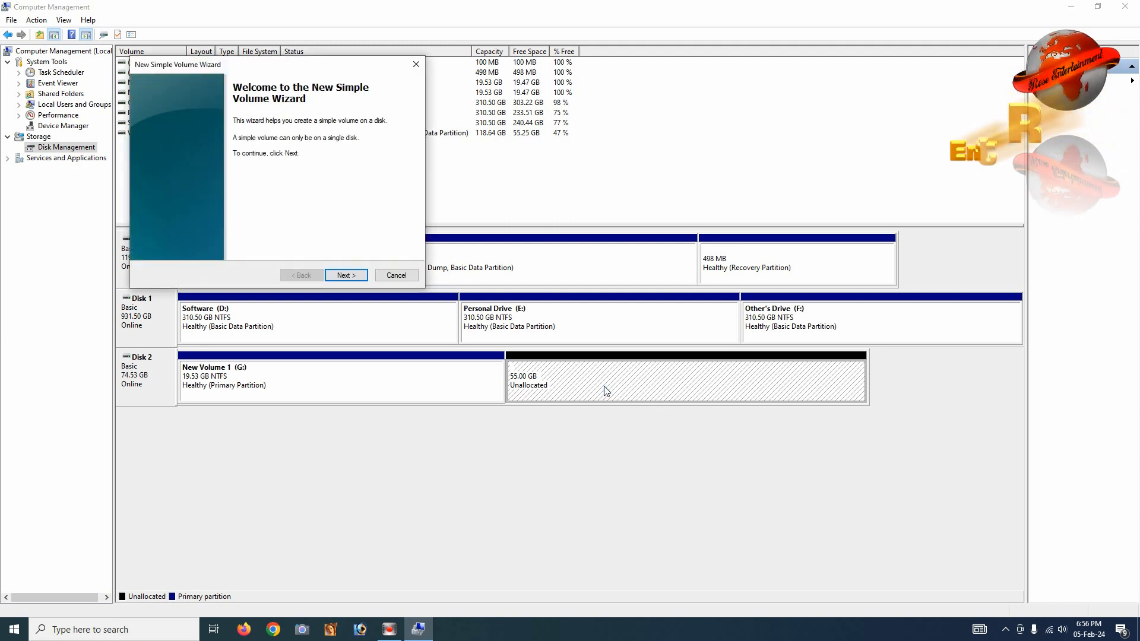
pyautogui.click(345, 275)
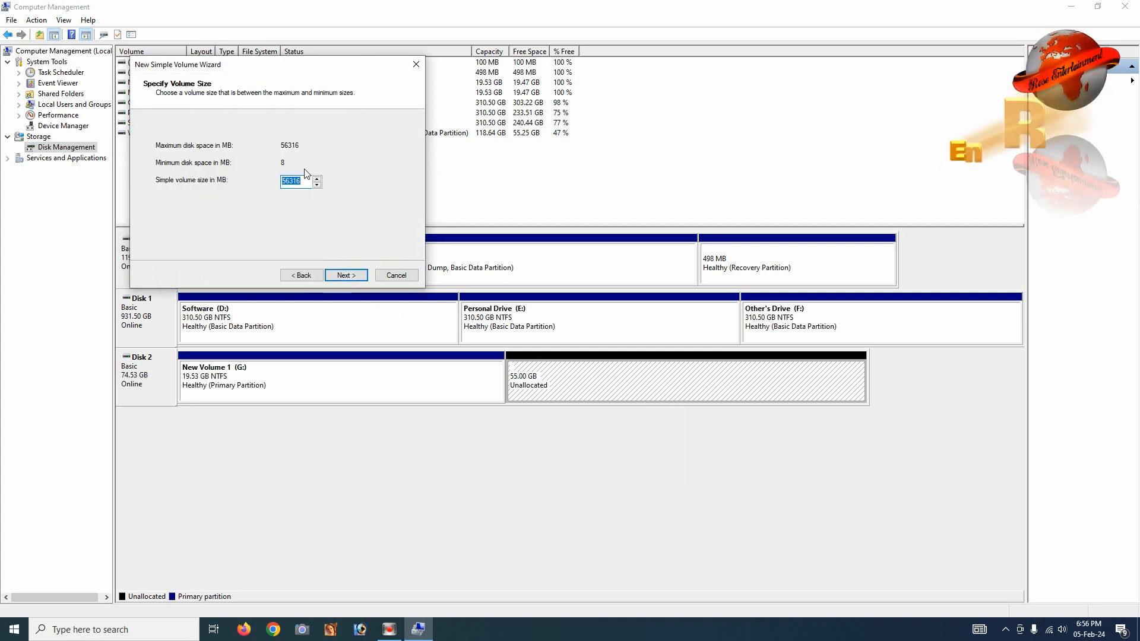
pyautogui.write('20000')
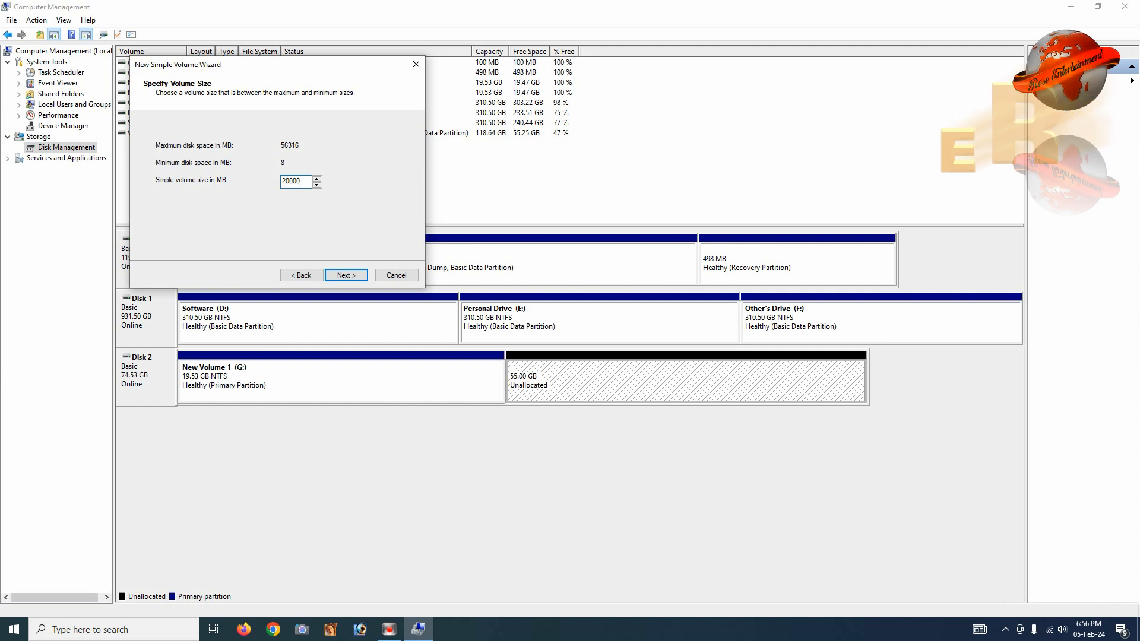
pyautogui.press('BackSpace')
pyautogui.press('BackSpace')
pyautogui.press('BackSpace')
pyautogui.press('BackSpace')
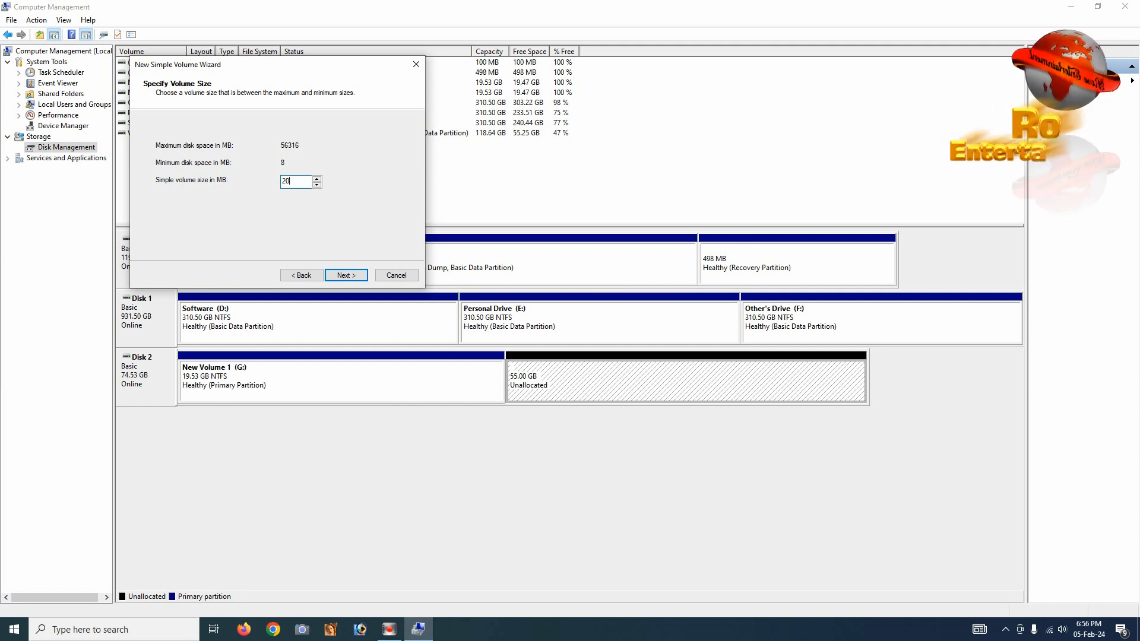
pyautogui.write('5')
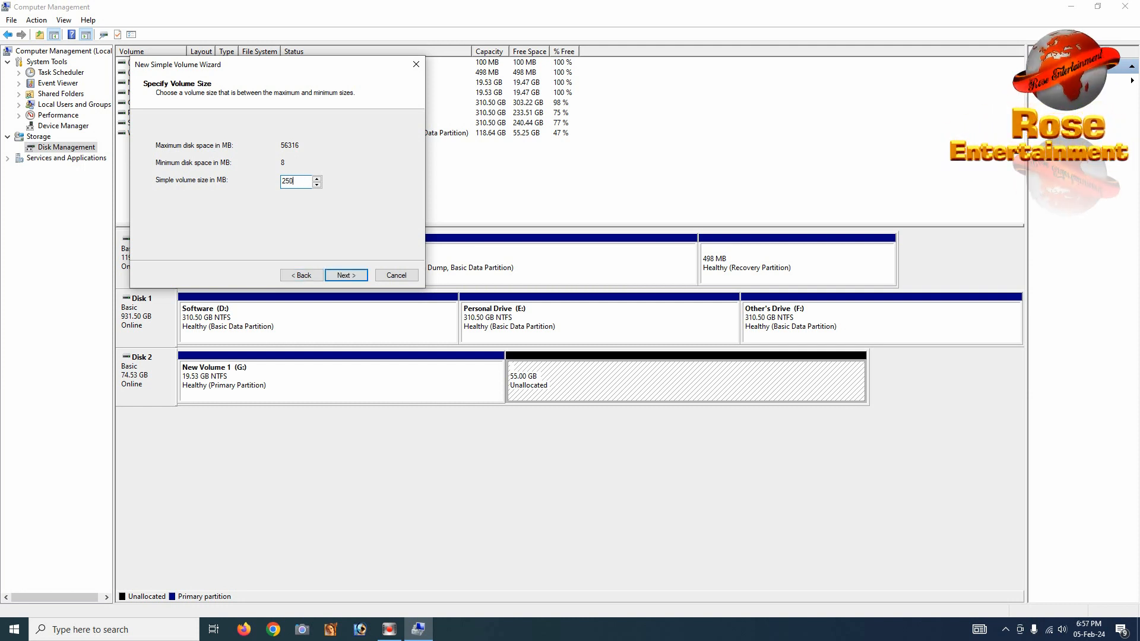
pyautogui.write('0000')
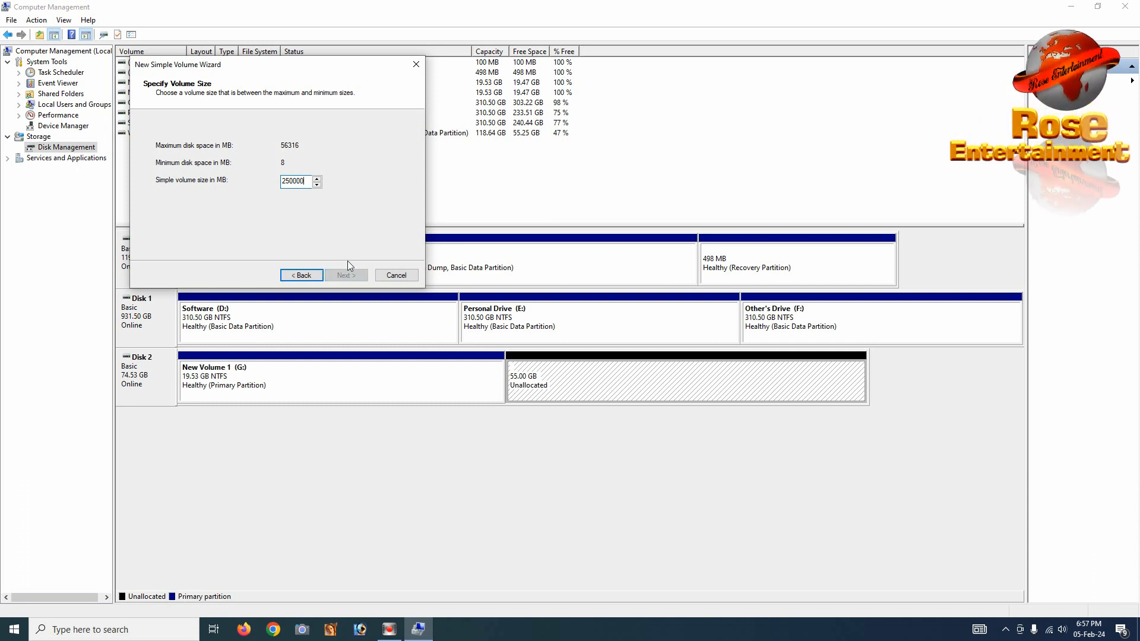
pyautogui.press('BackSpace')
pyautogui.press('BackSpace')
pyautogui.press('BackSpace')
pyautogui.press('BackSpace')
pyautogui.press('BackSpace')
pyautogui.press('BackSpace')
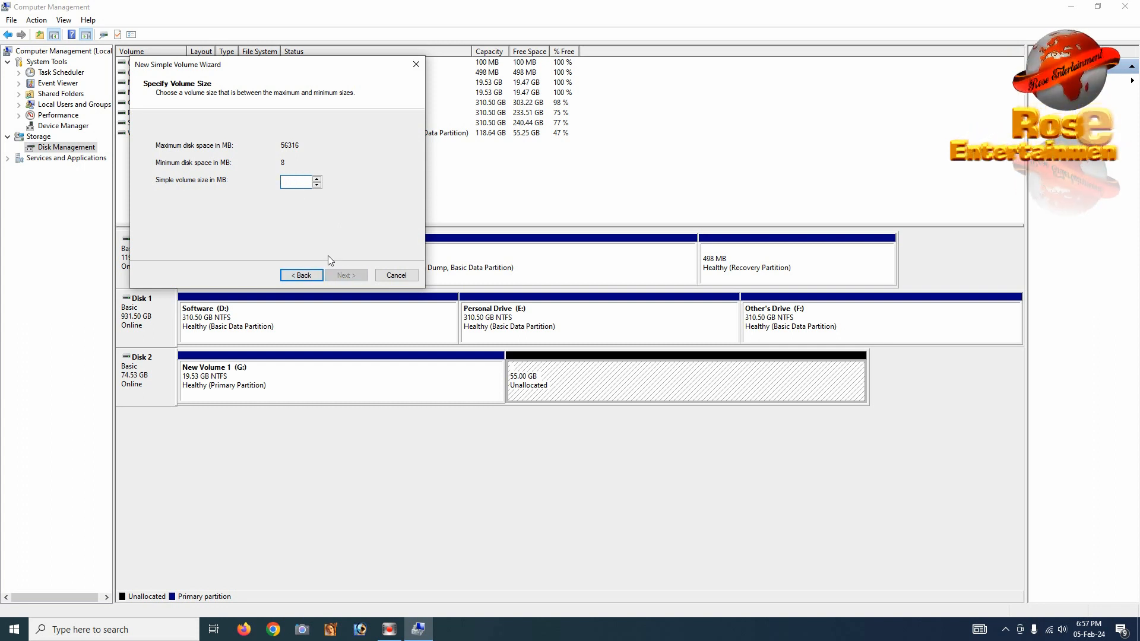
# Step: Set the simple volume's size to 25000 MB and accept drive letter H for it
pyautogui.write('25000')
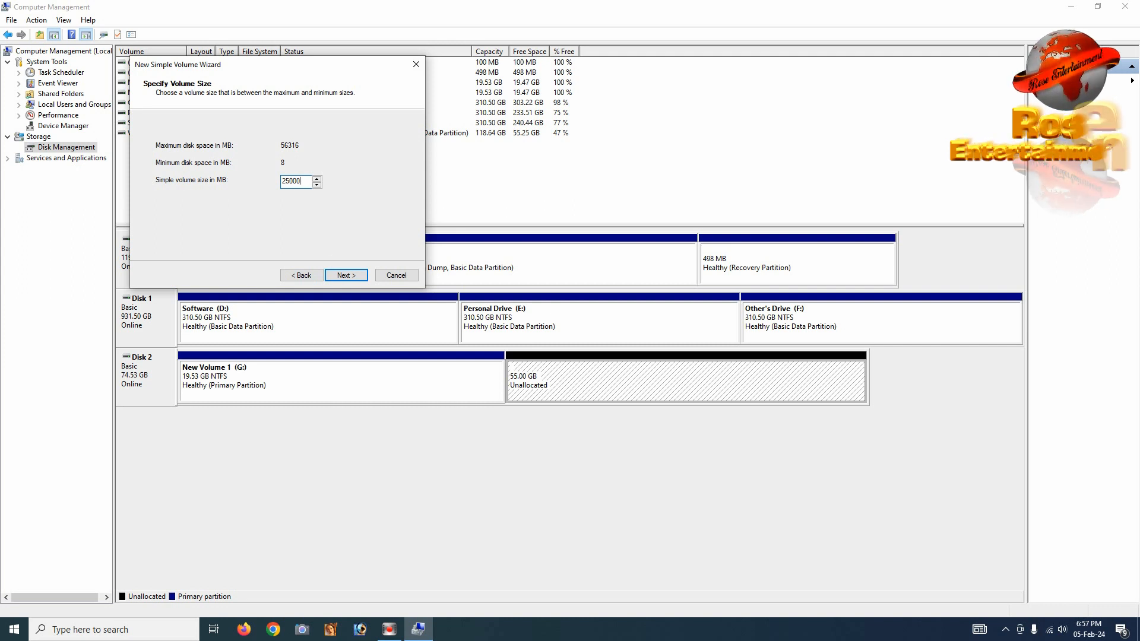
pyautogui.write('0')
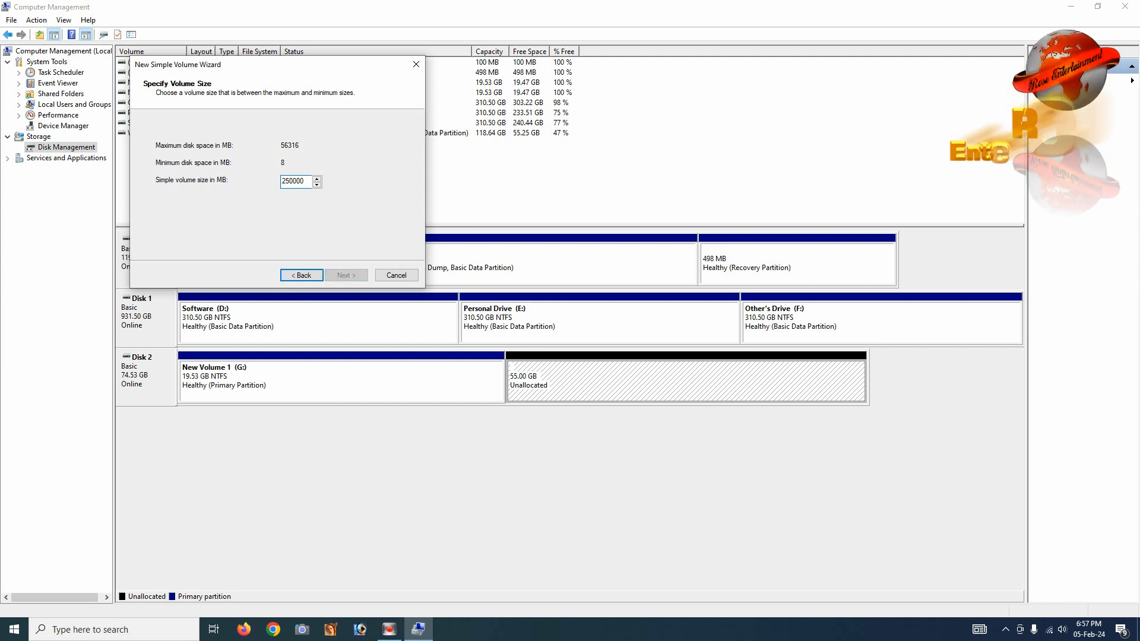
pyautogui.press('BackSpace')
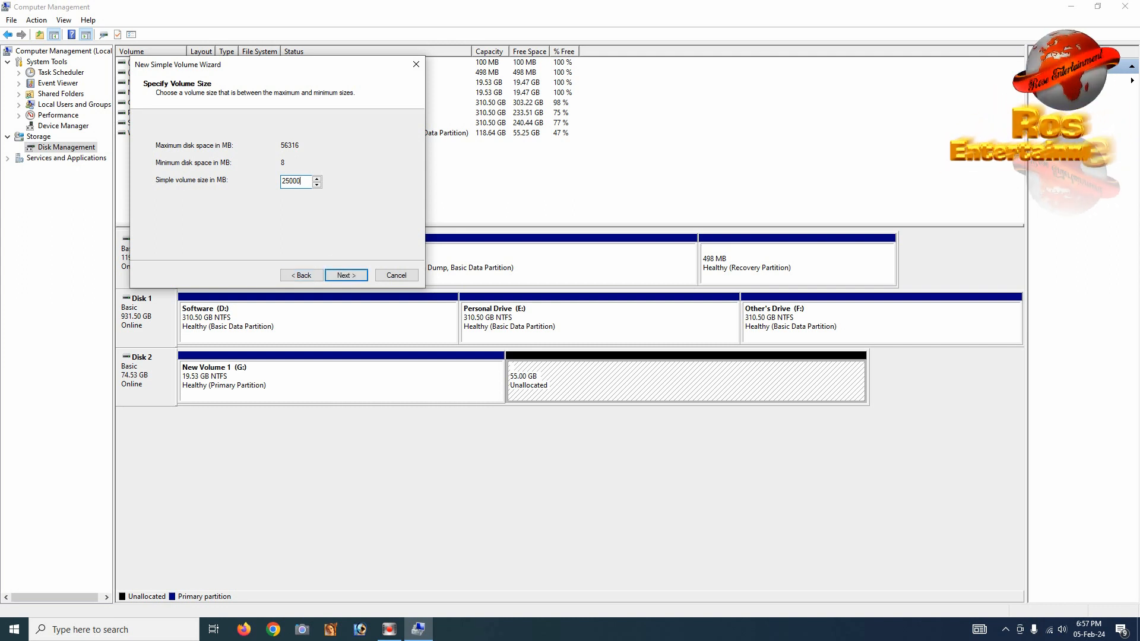
pyautogui.click(340, 277)
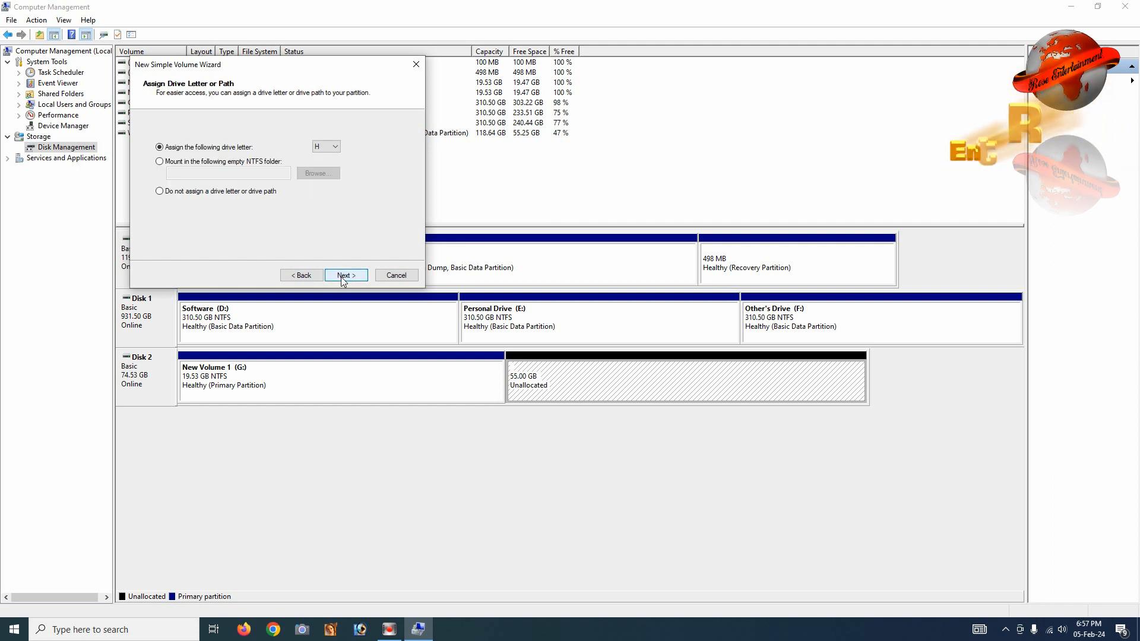
pyautogui.click(343, 277)
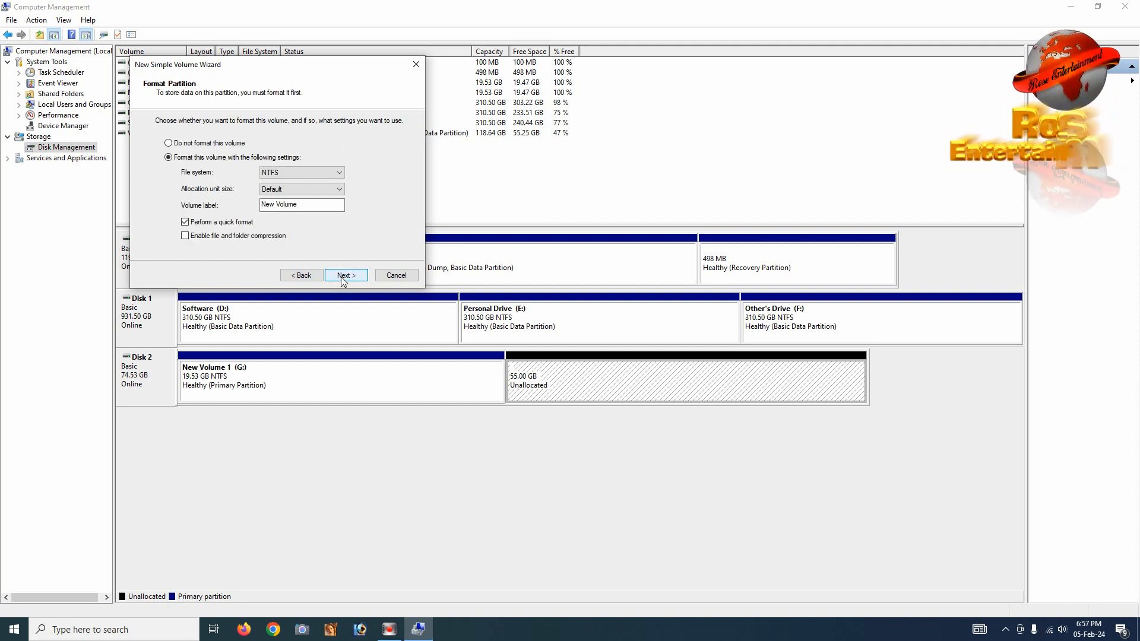
# Step: Label the volume New Volume 2, finish creating it, and close the new drive's folder window
pyautogui.click(314, 205)
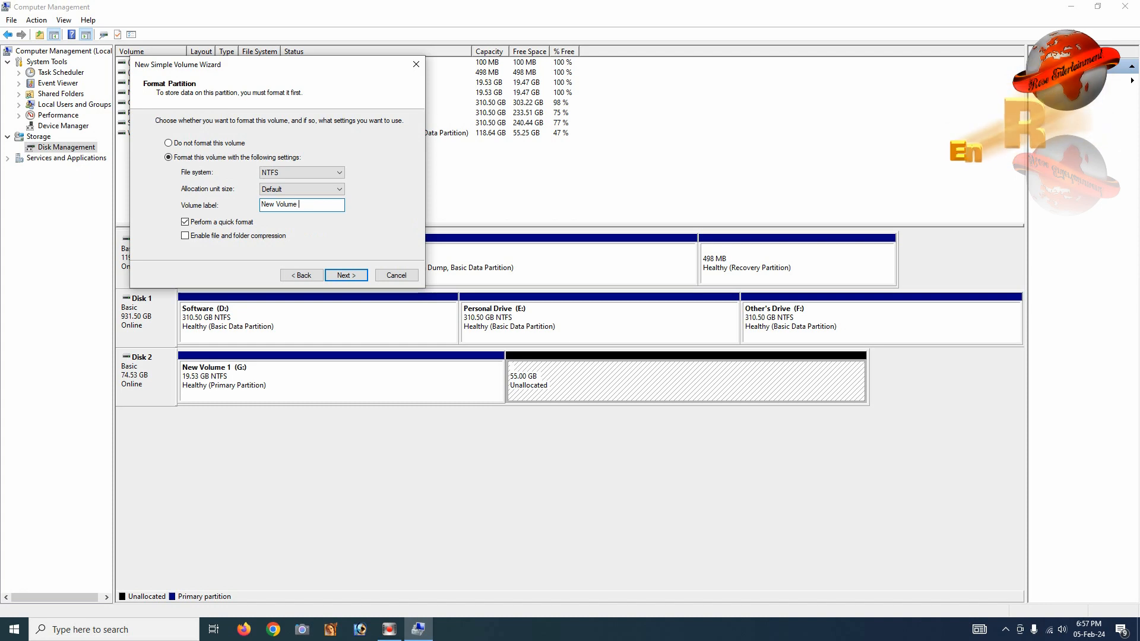
pyautogui.write('2')
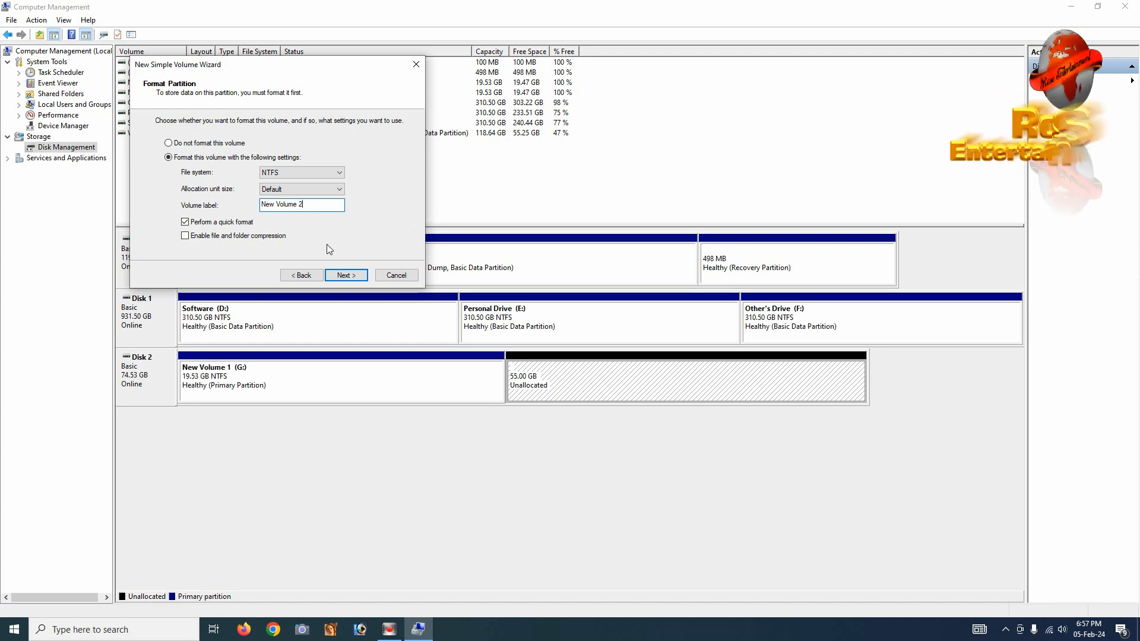
pyautogui.click(340, 275)
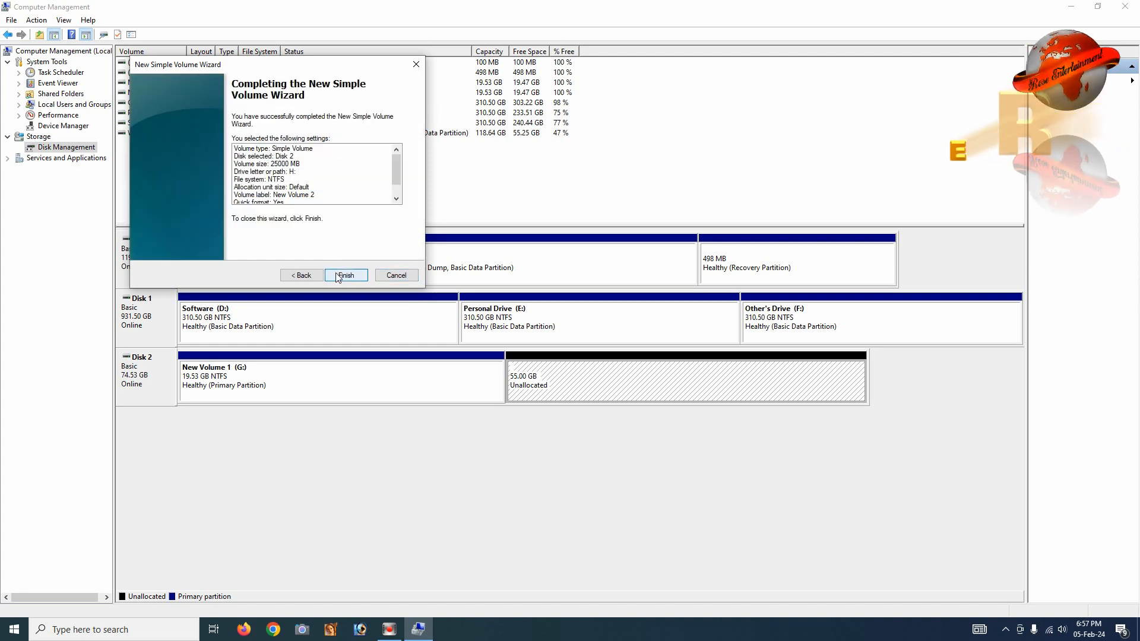
pyautogui.click(340, 276)
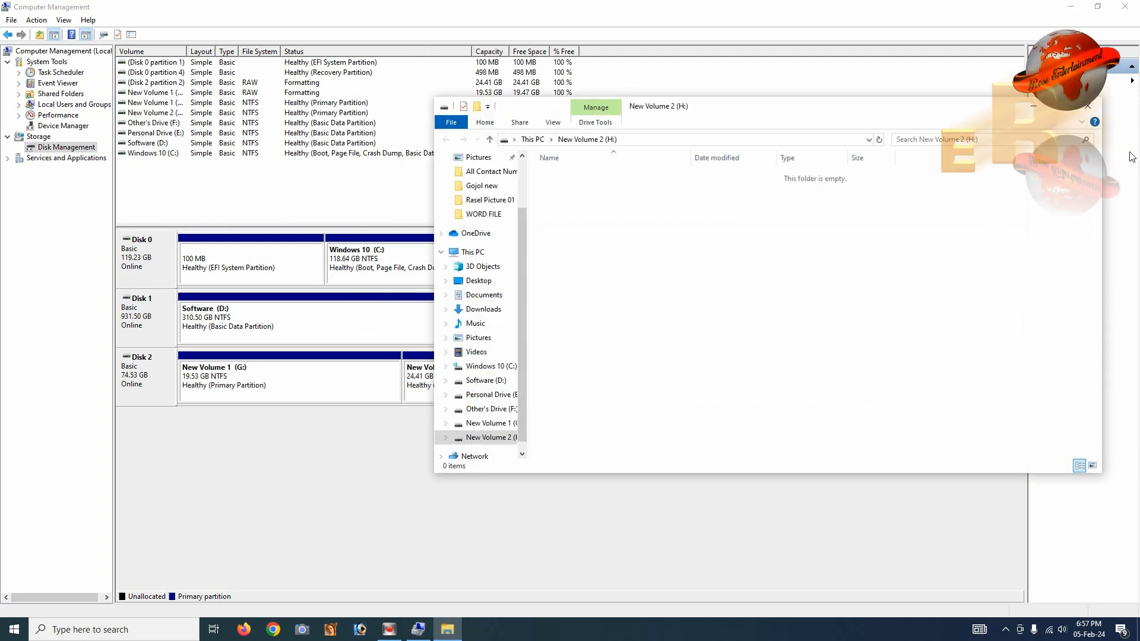
pyautogui.click(1088, 105)
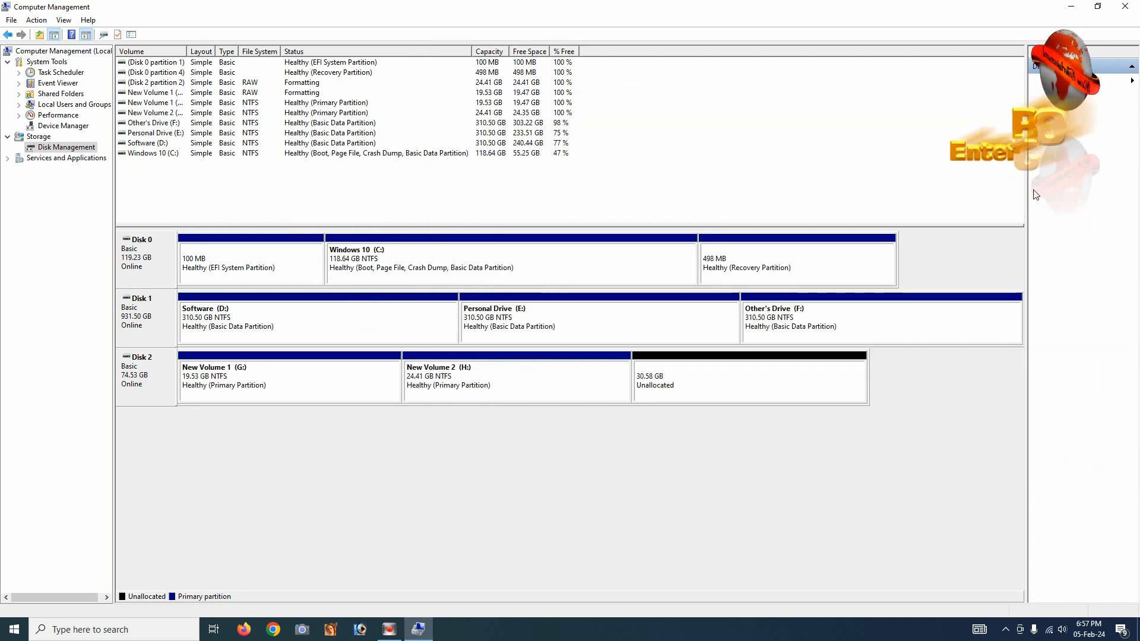
# Step: Start another simple volume using all of Disk 2's remaining unallocated space, 31316 MB, and accept drive letter I
pyautogui.click(718, 376)
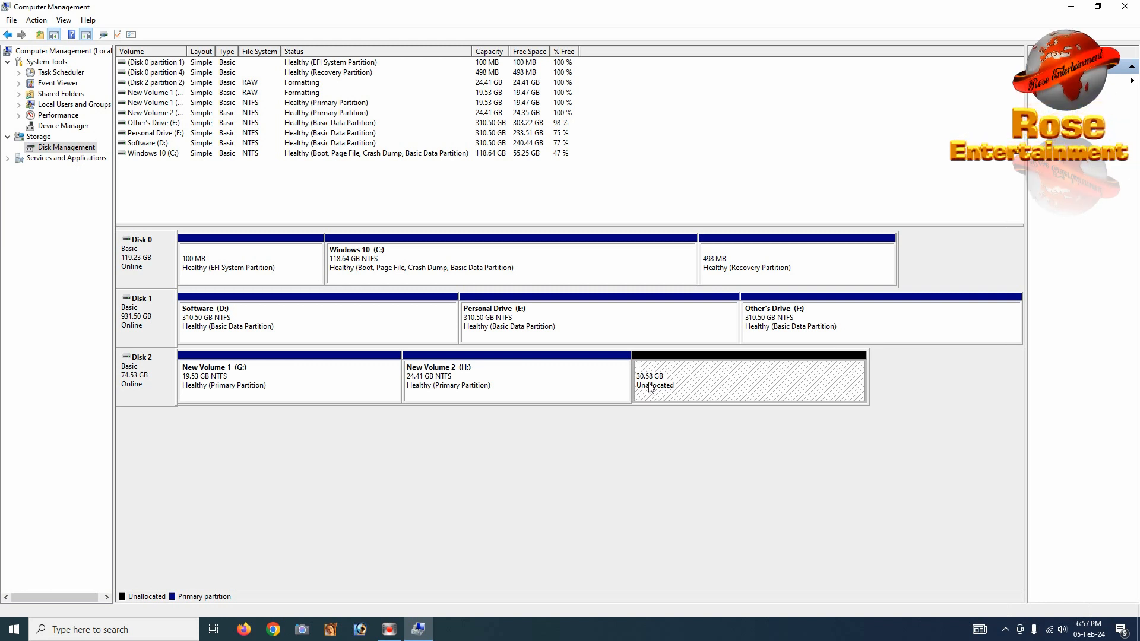
pyautogui.rightClick(651, 381)
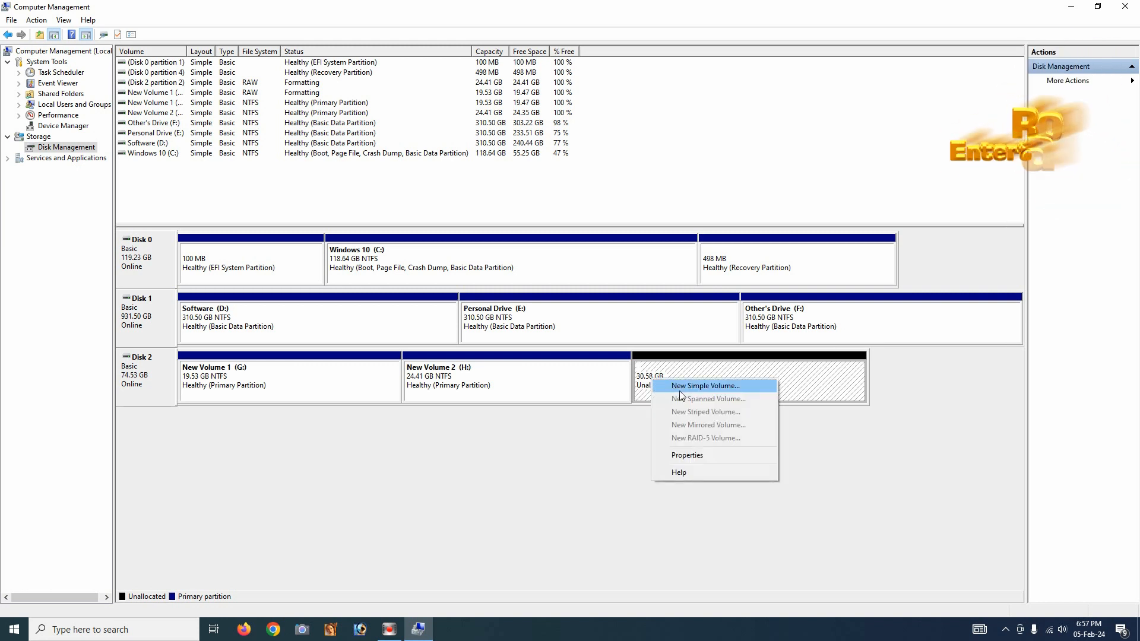
pyautogui.click(680, 390)
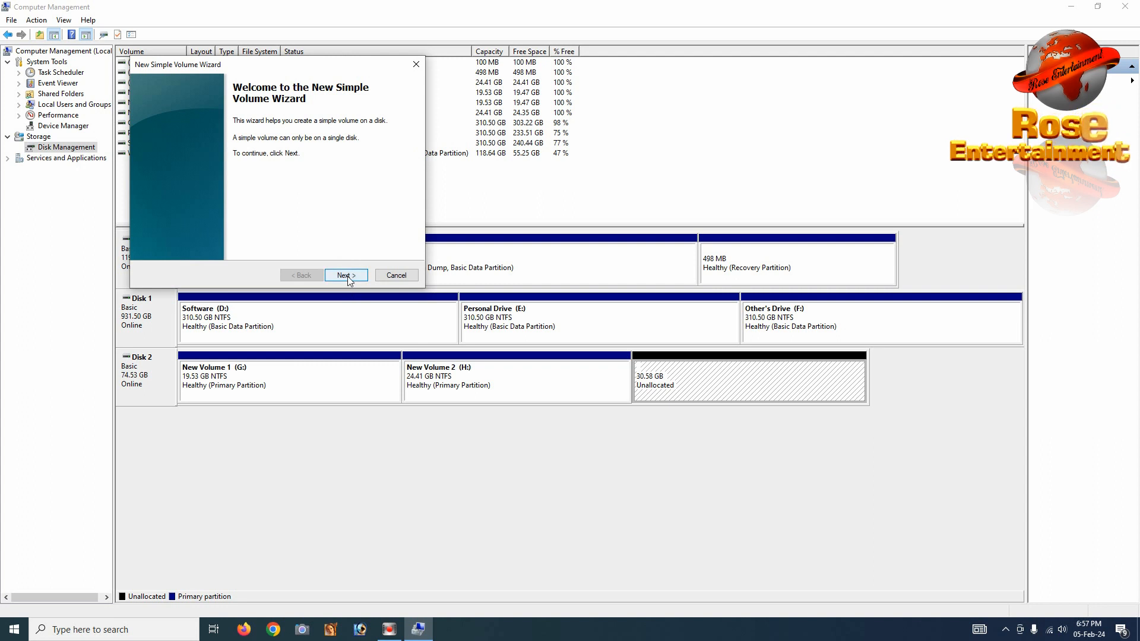
pyautogui.click(346, 276)
pyautogui.click(346, 276)
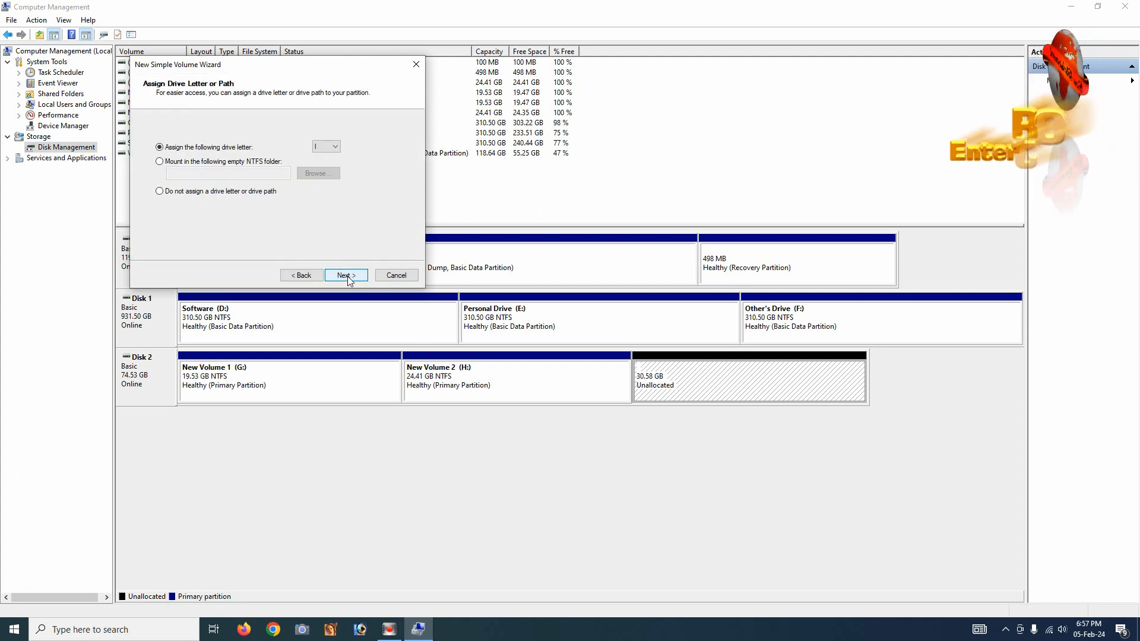
pyautogui.click(301, 276)
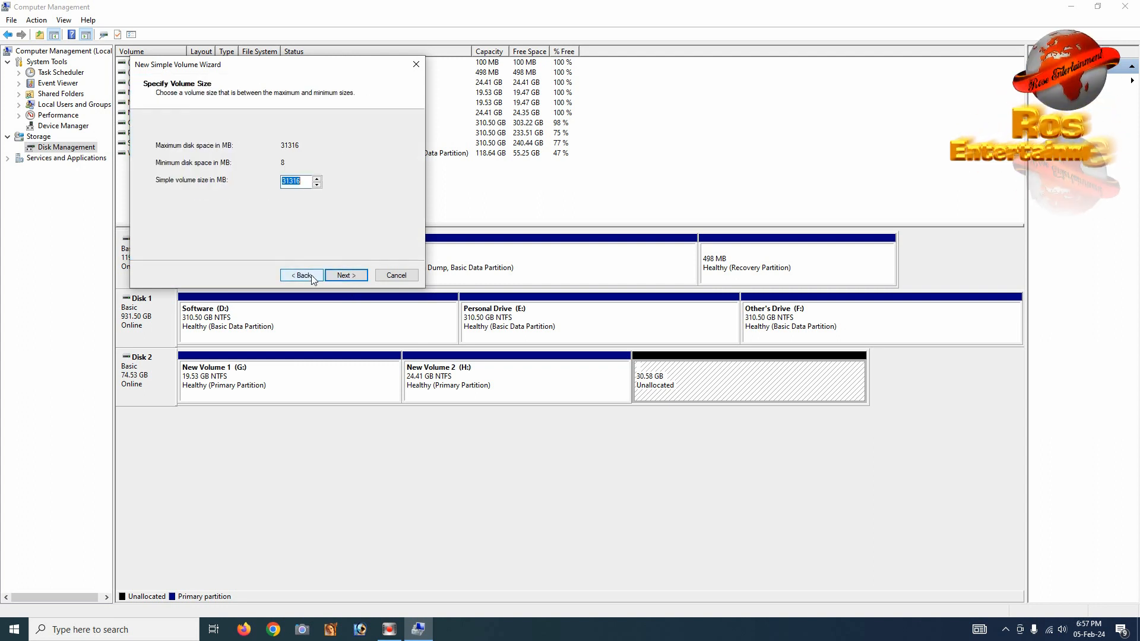
pyautogui.click(344, 276)
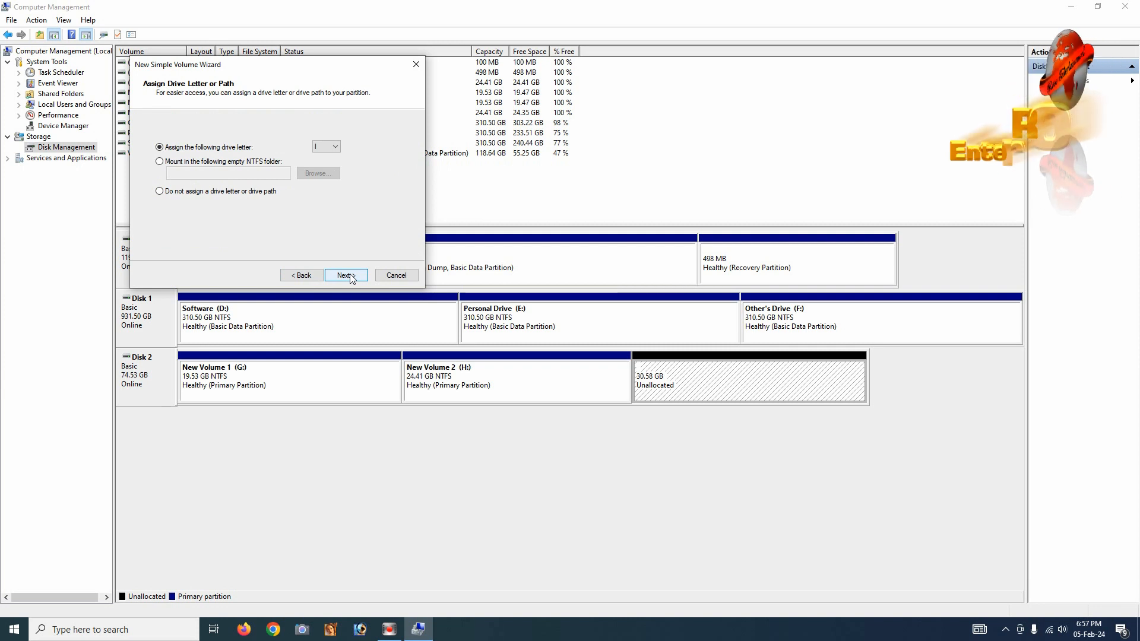
pyautogui.click(349, 276)
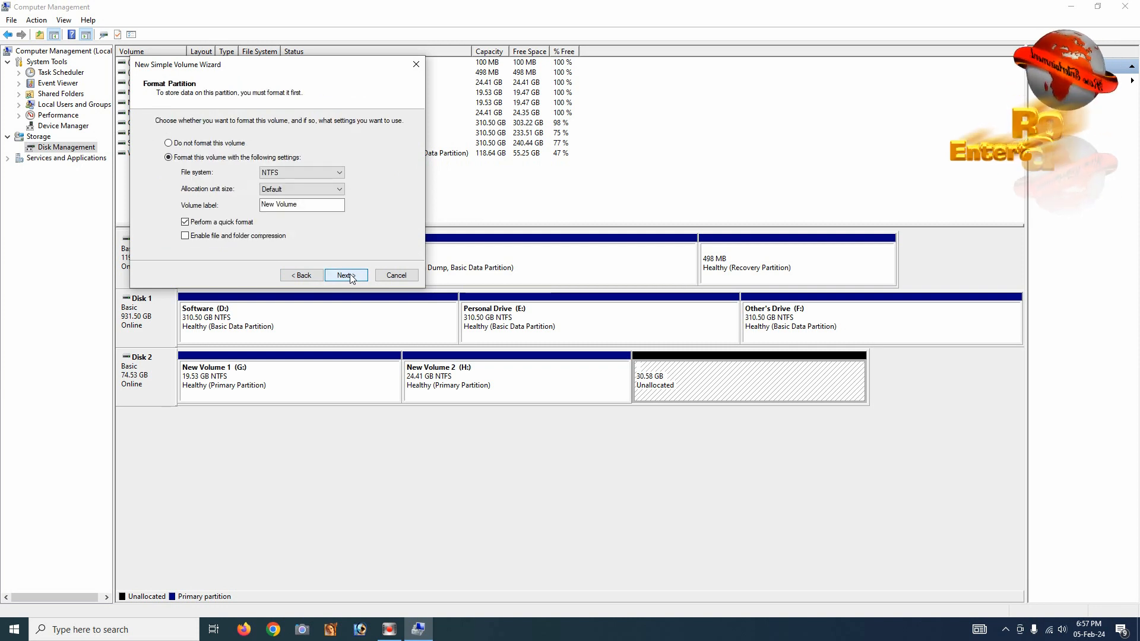
# Step: Label the volume New Volume 3, finish creating it, and close the new drive's folder window
pyautogui.click(308, 206)
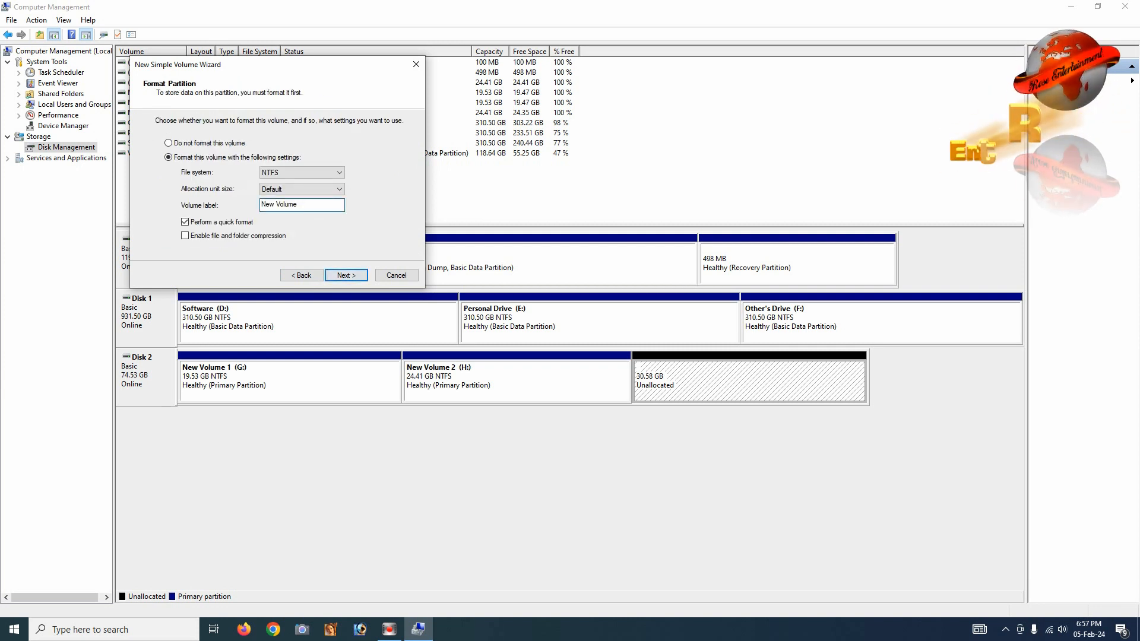
pyautogui.write('3')
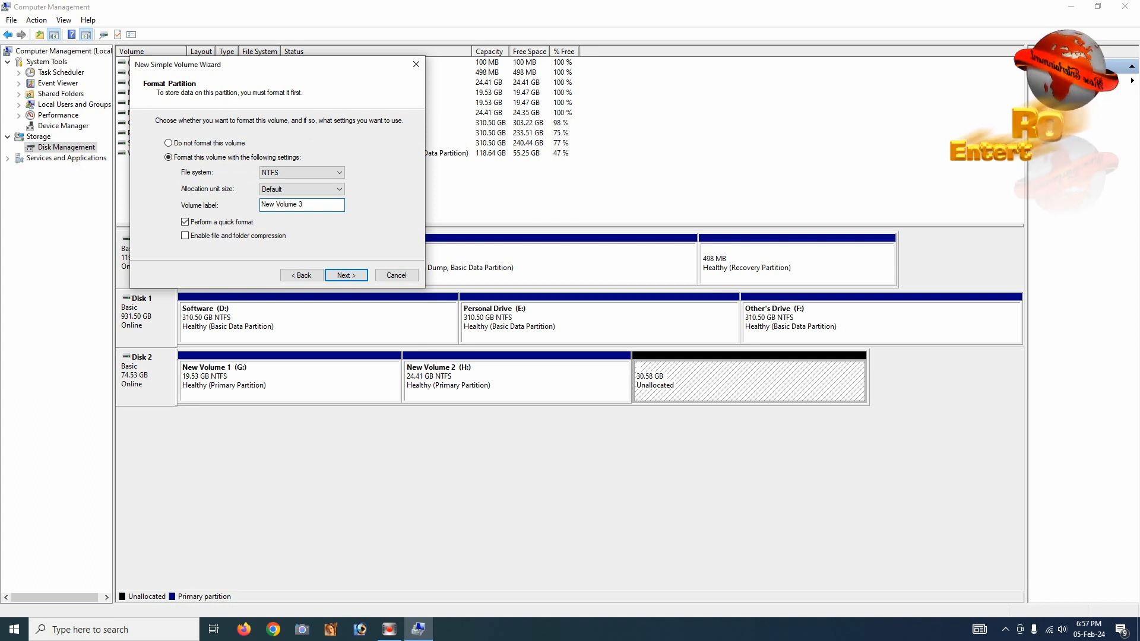
pyautogui.click(350, 277)
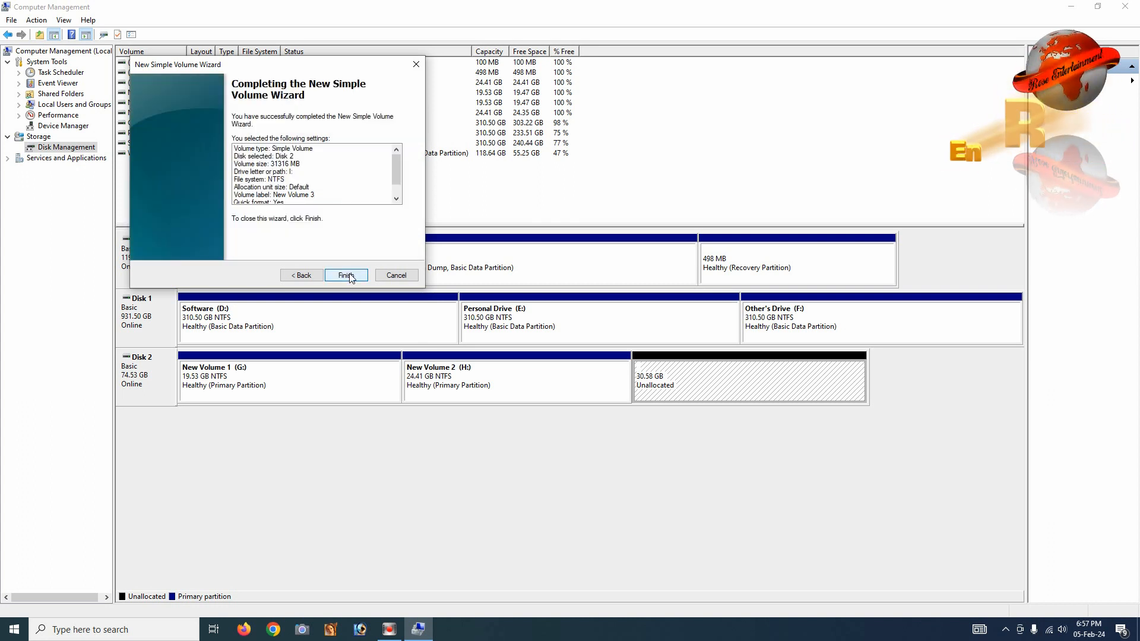
pyautogui.click(350, 275)
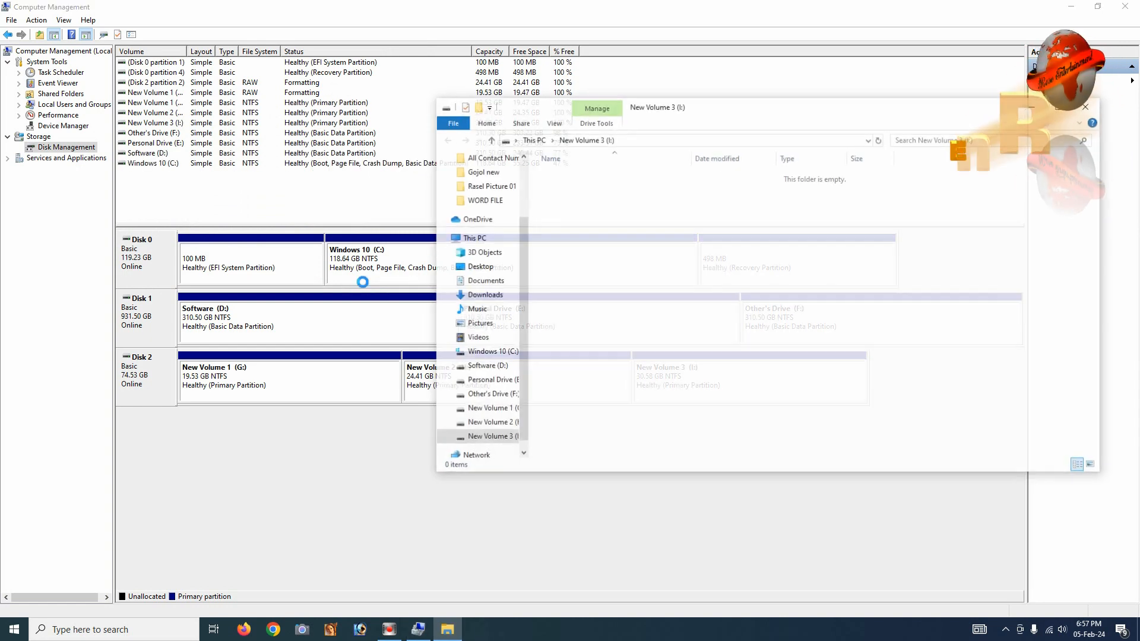
pyautogui.click(1093, 108)
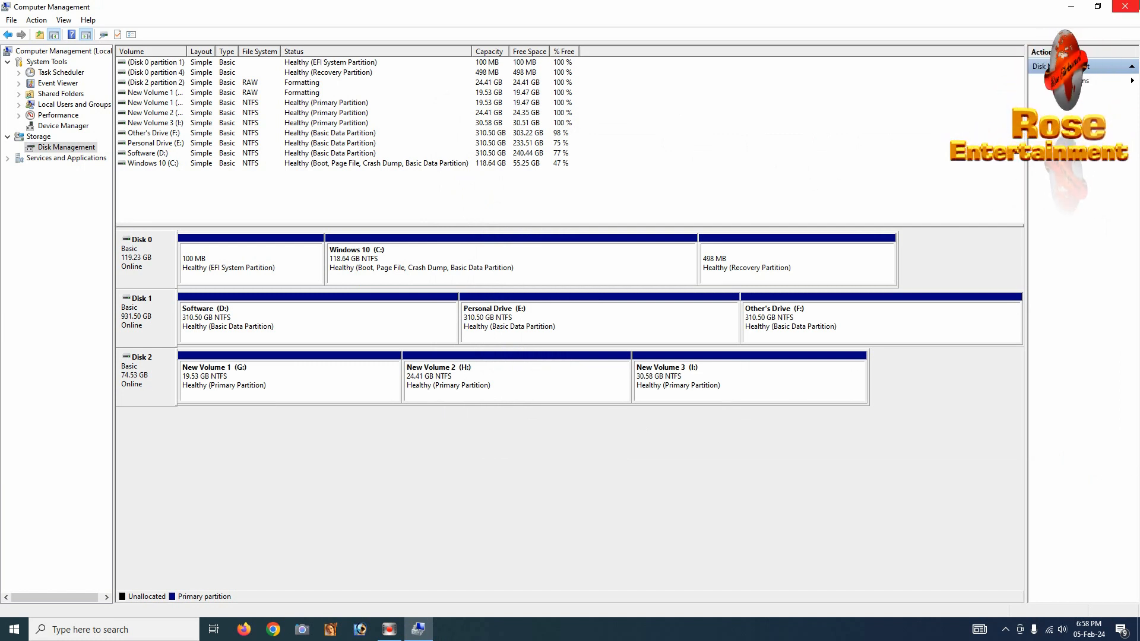
# Step: Close Computer Management and open This PC to examine the New Volume 1, 2 and 3 drives
pyautogui.click(1131, 8)
pyautogui.doubleClick(36, 14)
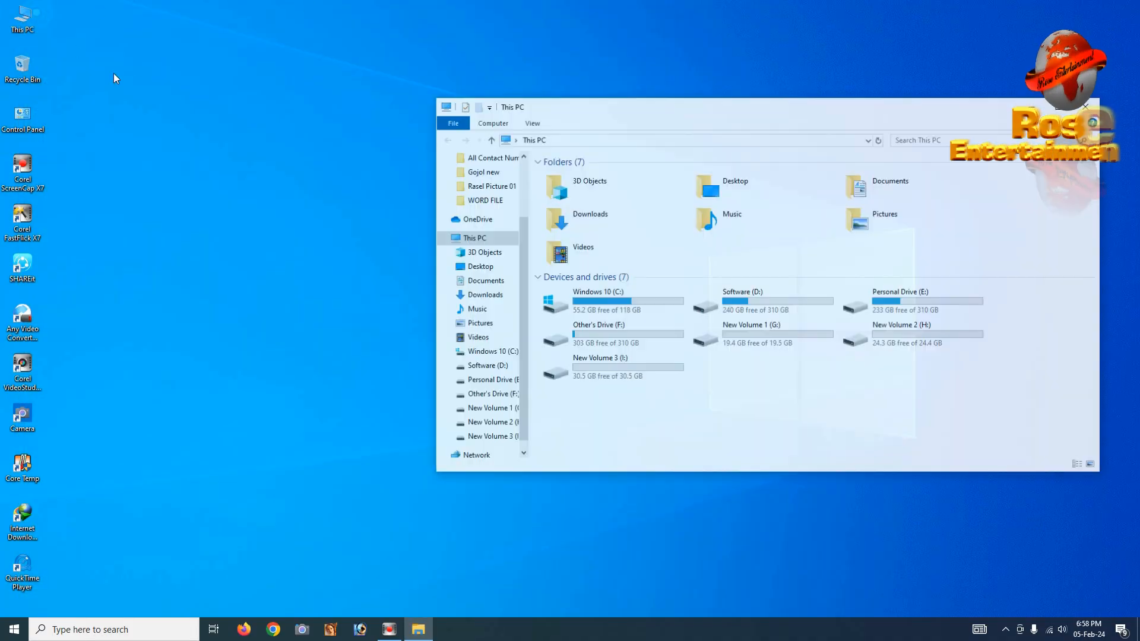
pyautogui.click(767, 338)
pyautogui.click(941, 342)
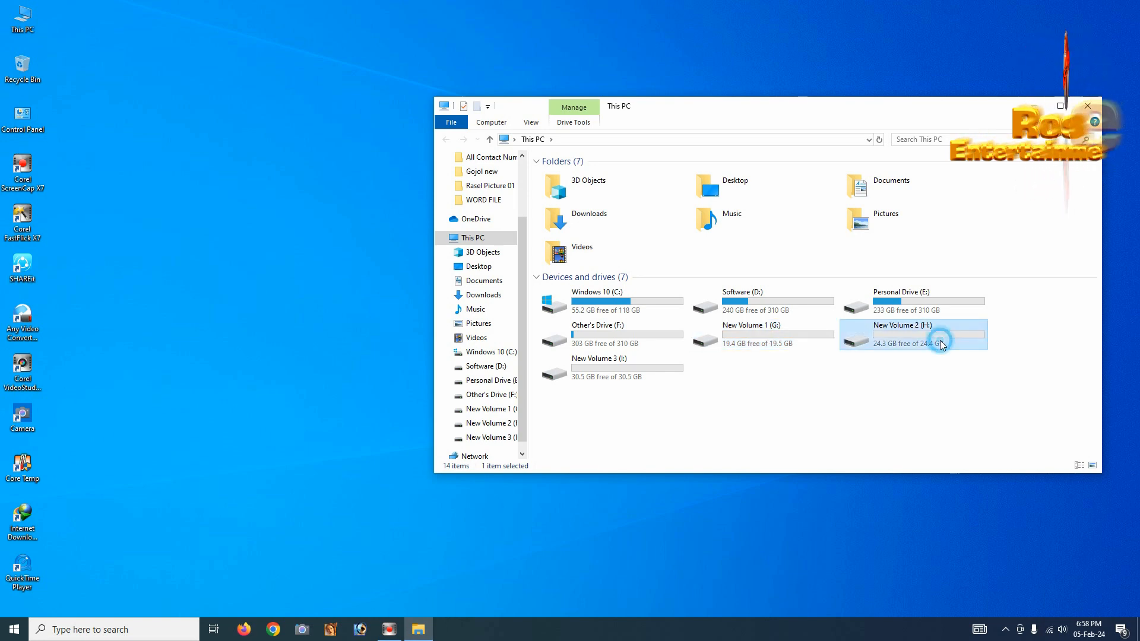
pyautogui.click(621, 378)
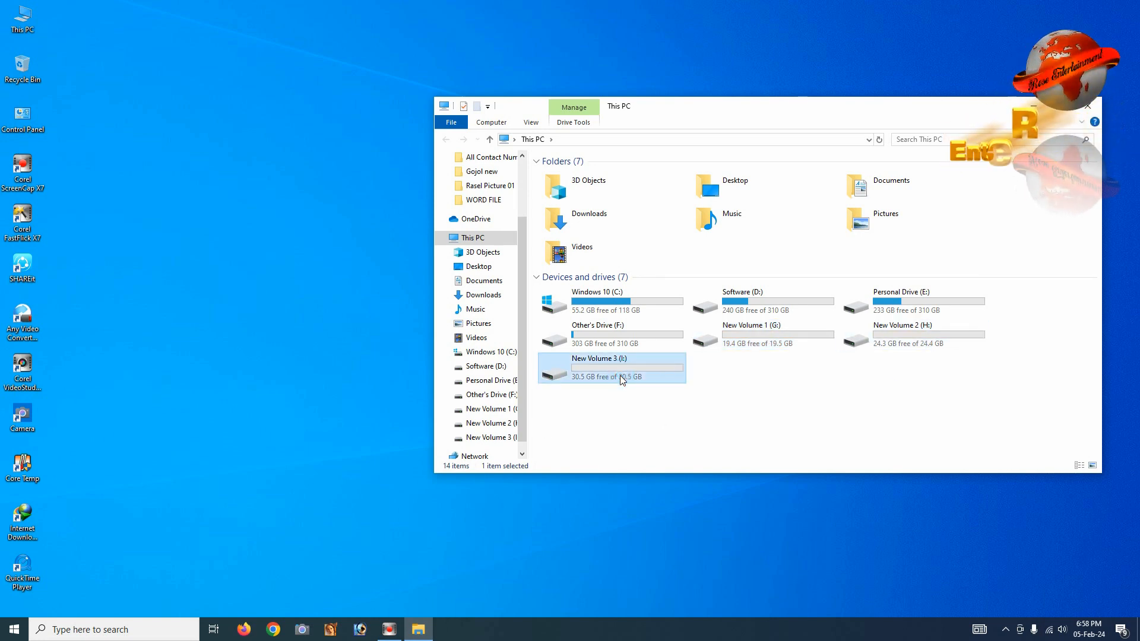
# Step: Clear the drive selection and refresh the This PC view
pyautogui.rightClick(736, 386)
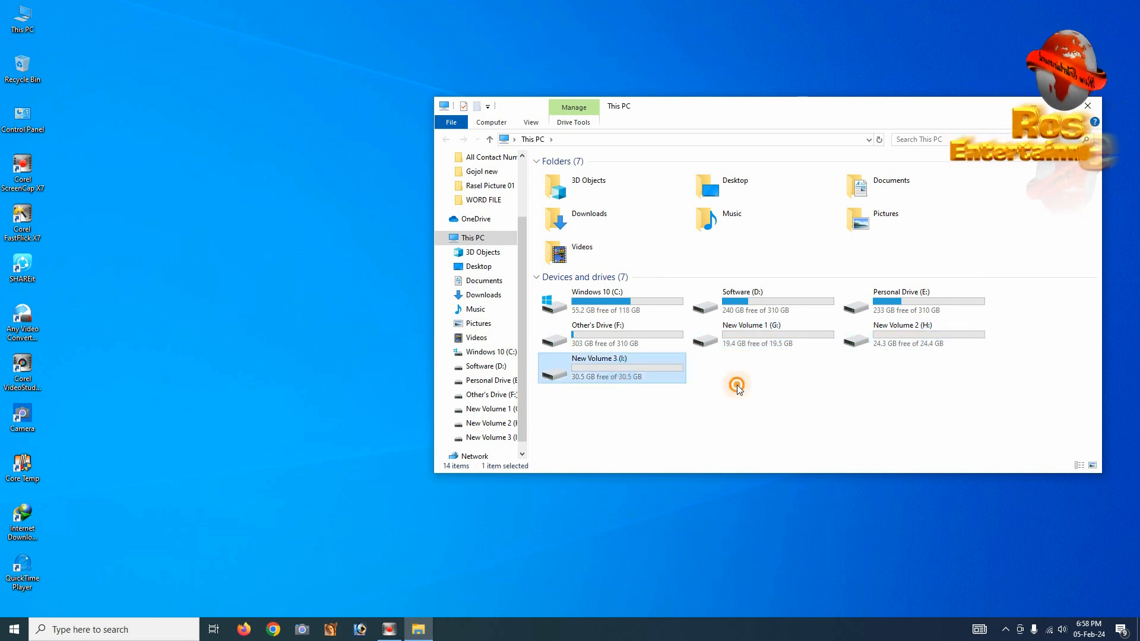
pyautogui.click(784, 434)
pyautogui.rightClick(766, 380)
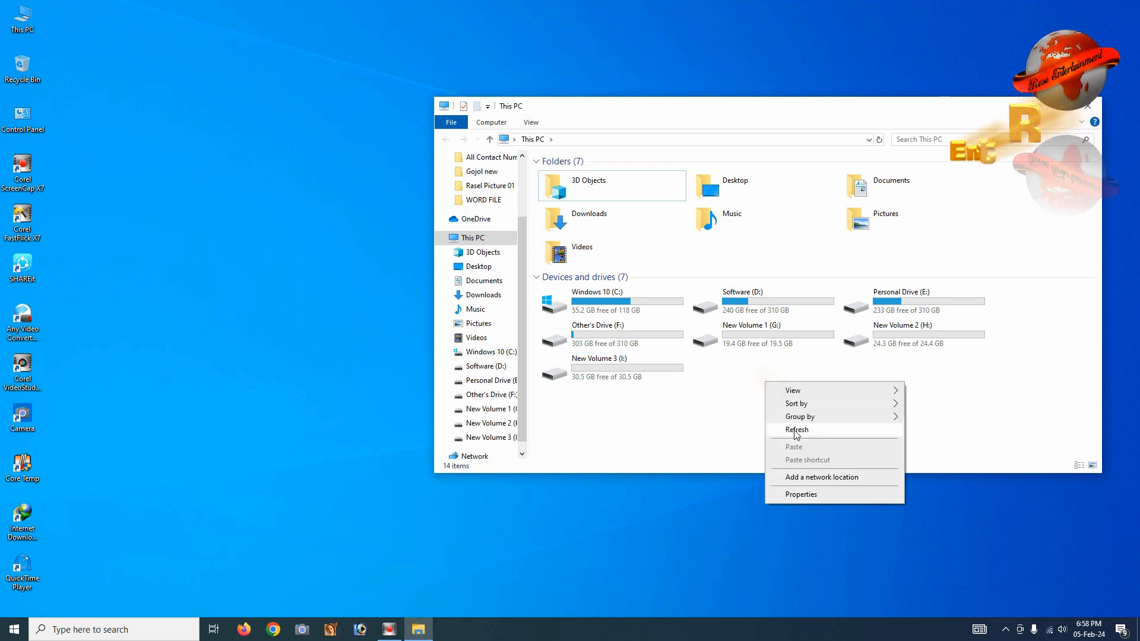
pyautogui.click(794, 428)
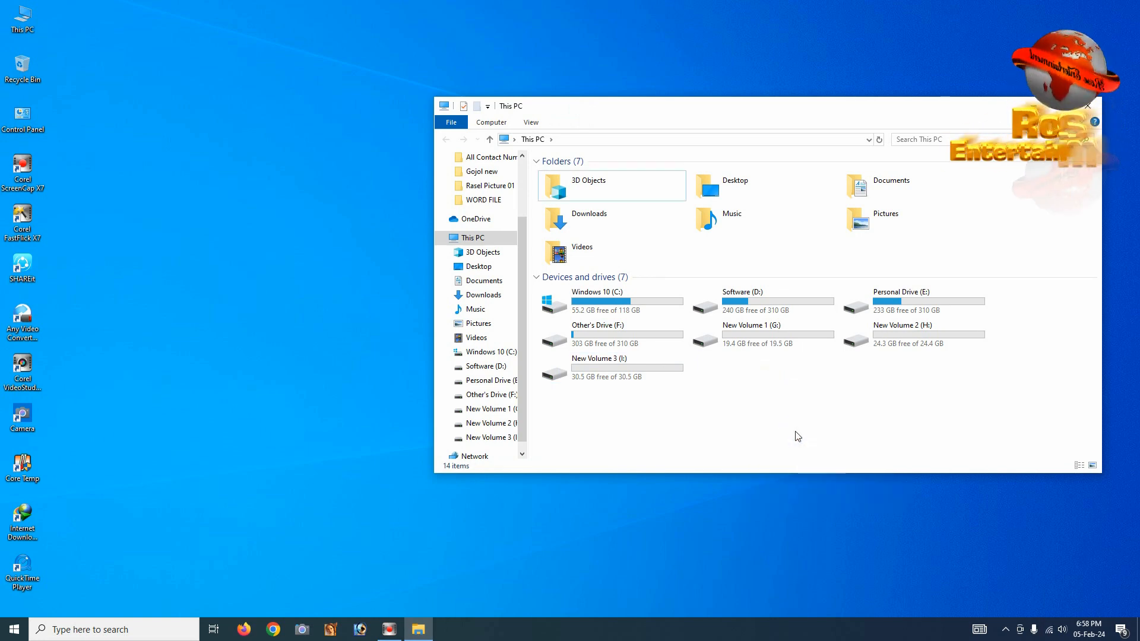